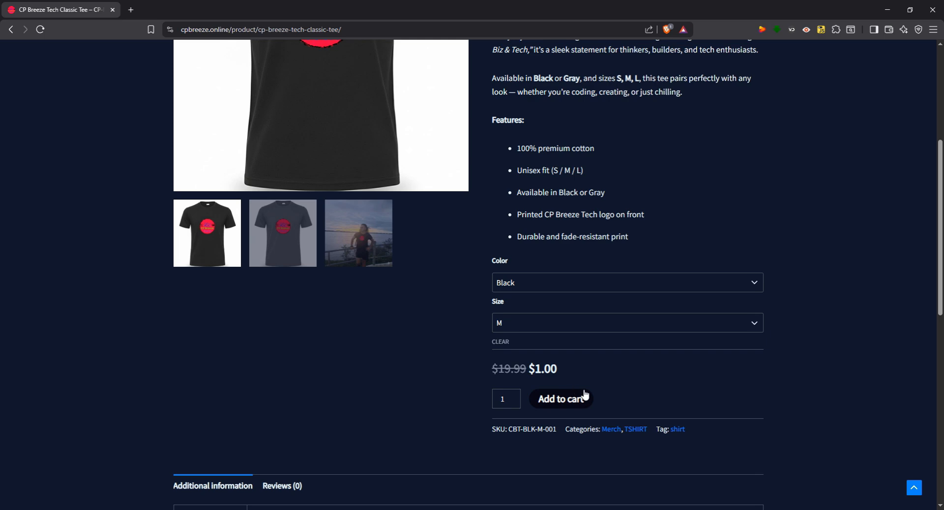
# - Add the black, size M classic tee to the cart and fill in the customer's phone number and e-mail at checkout
pyautogui.click(570, 408)
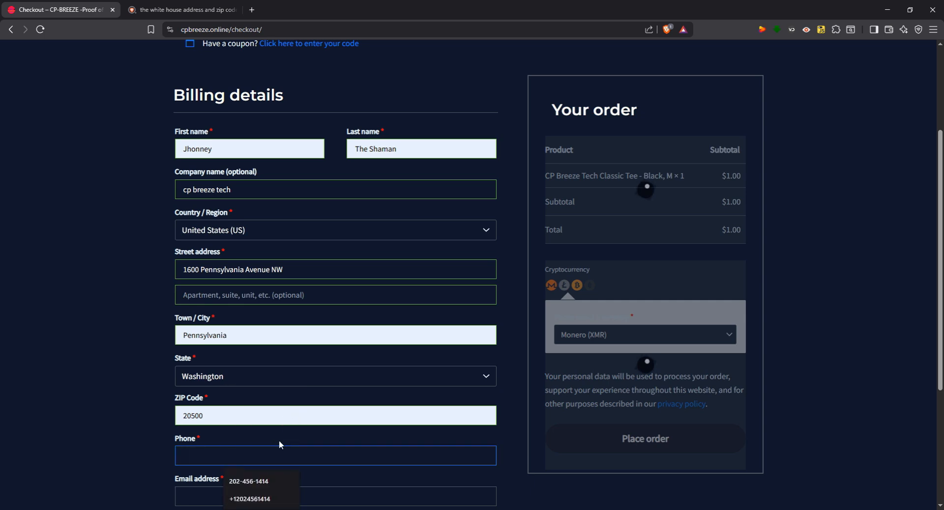
pyautogui.click(269, 500)
pyautogui.scroll(-2, 236, 442)
pyautogui.click(216, 399)
pyautogui.click(267, 425)
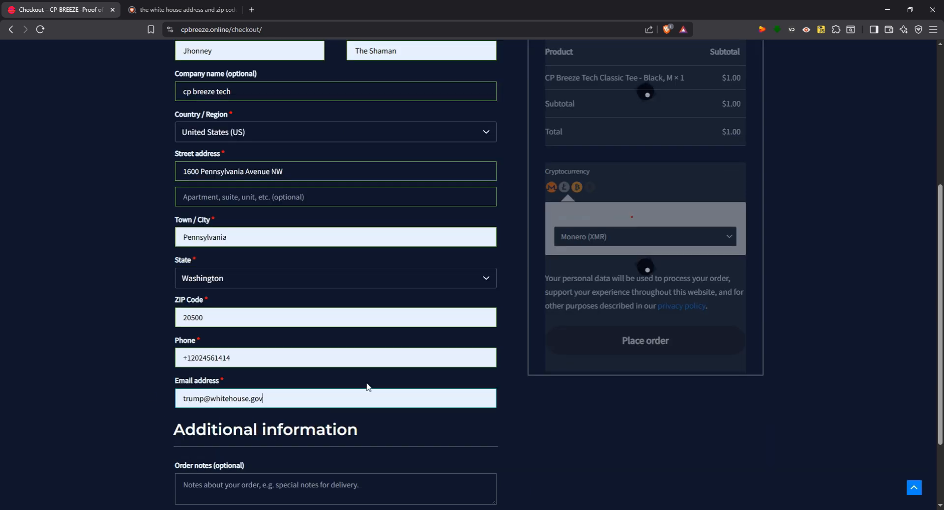
# - Order the tee with Monero (XMR) as the payment currency and review the order-received details
pyautogui.scroll(2, 491, 344)
pyautogui.moveTo(691, 318); pyautogui.dragTo(538, 308)
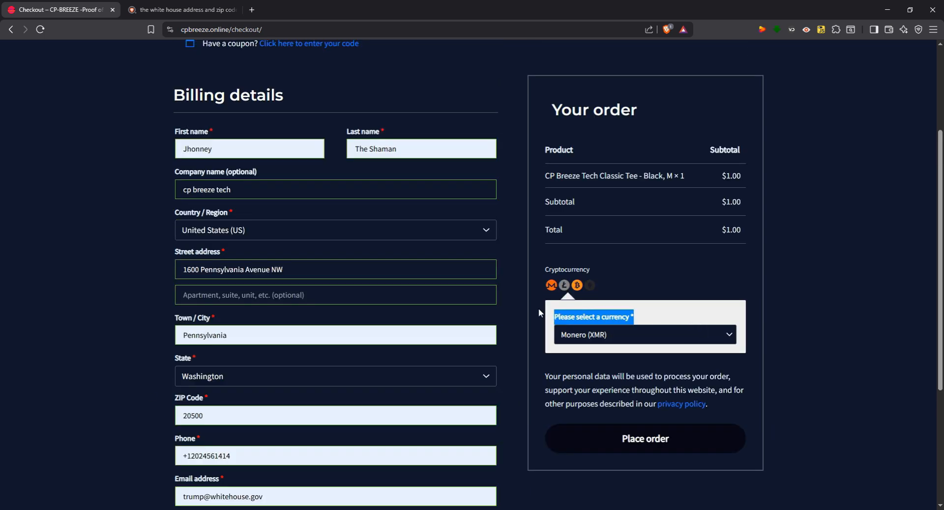
pyautogui.click(608, 338)
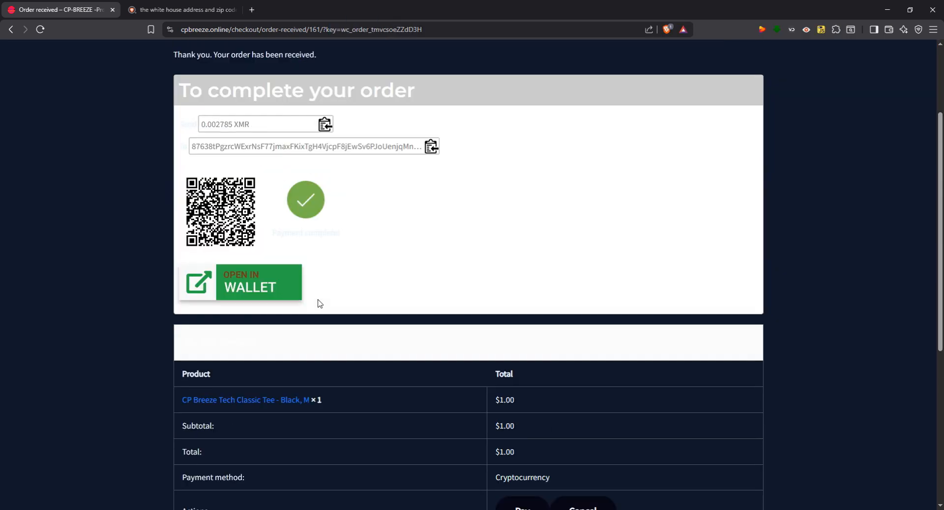
pyautogui.scroll(-5, 322, 307)
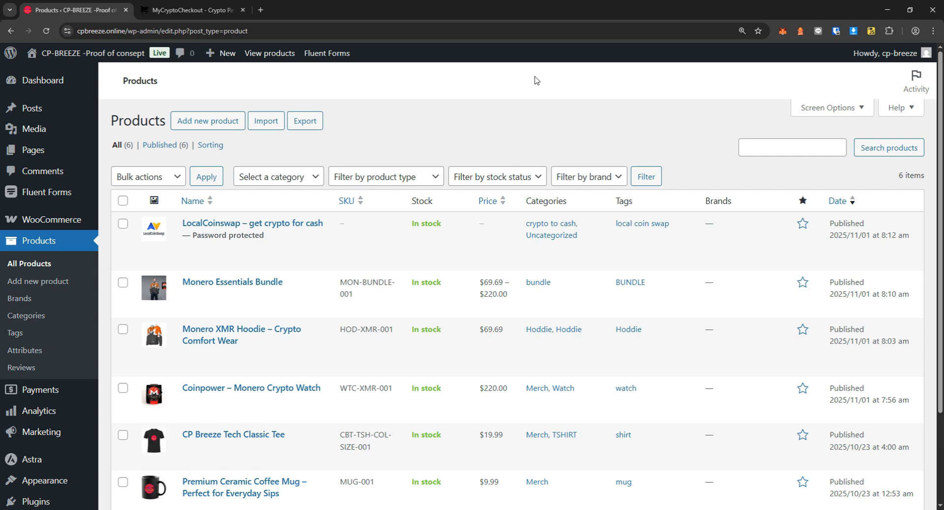
# - Review the integrations and peer-to-peer transactions sections on the MyCryptoCheckout homepage
pyautogui.click(210, 9)
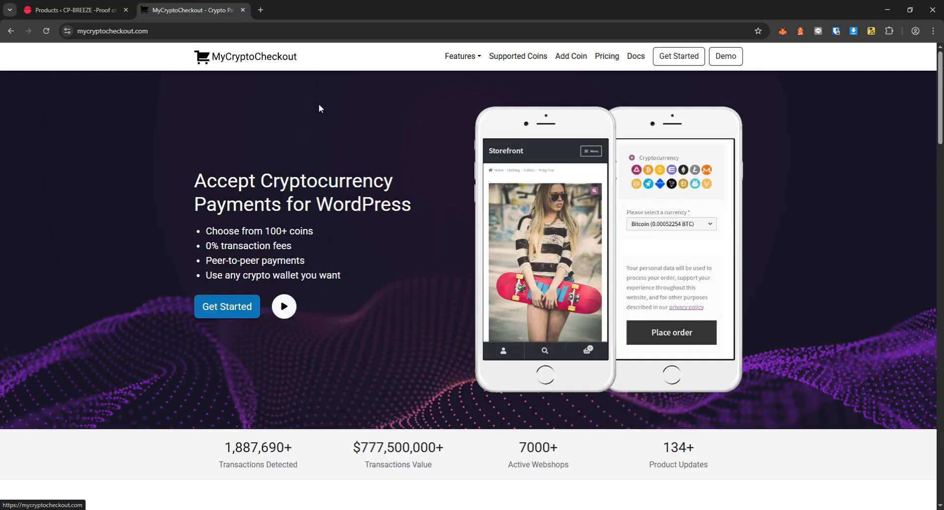
pyautogui.scroll(-14, 397, 167)
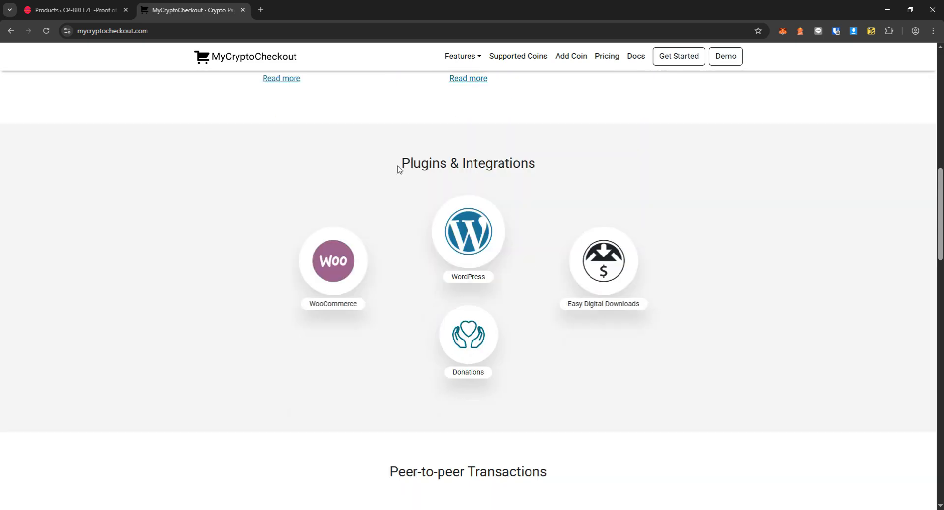
pyautogui.scroll(-6, 424, 154)
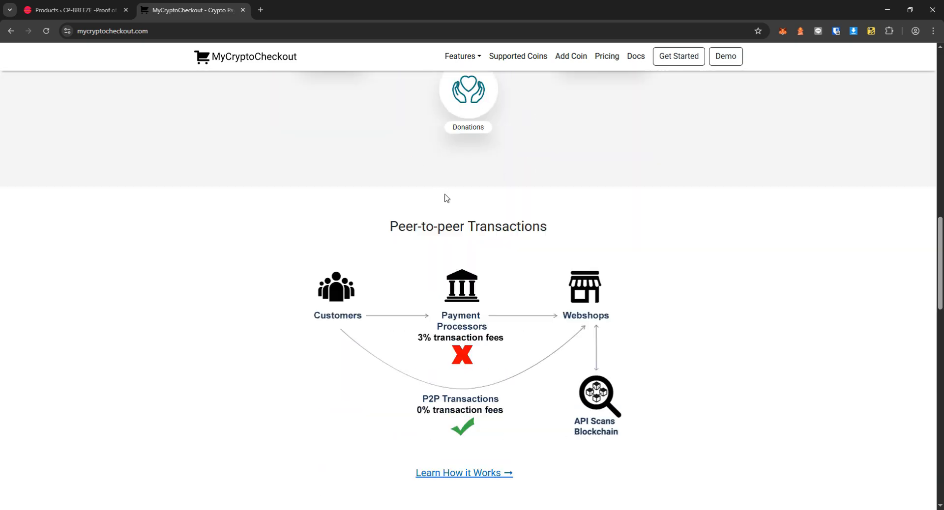
pyautogui.scroll(1, 578, 196)
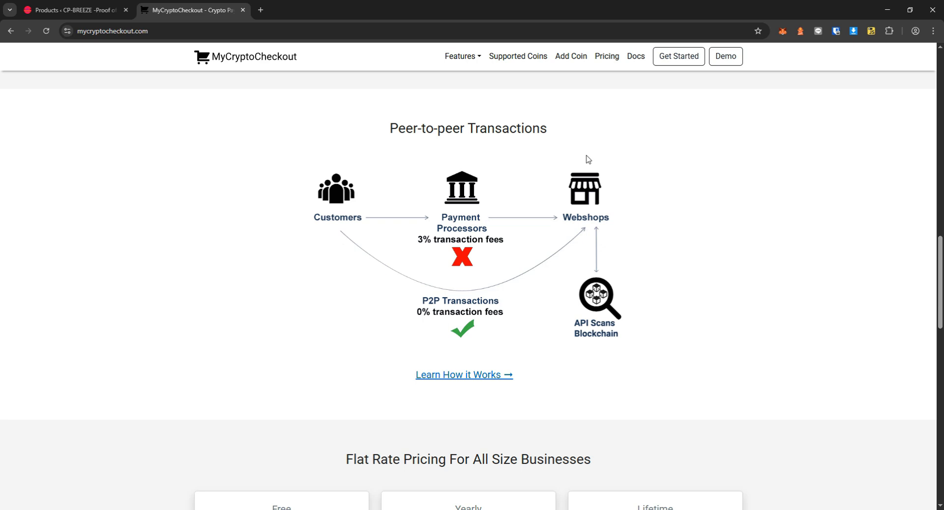
# - Open the explanation of how MyCryptoCheckout works and read its key features and highlights
pyautogui.click(487, 376)
pyautogui.tripleClick(228, 208)
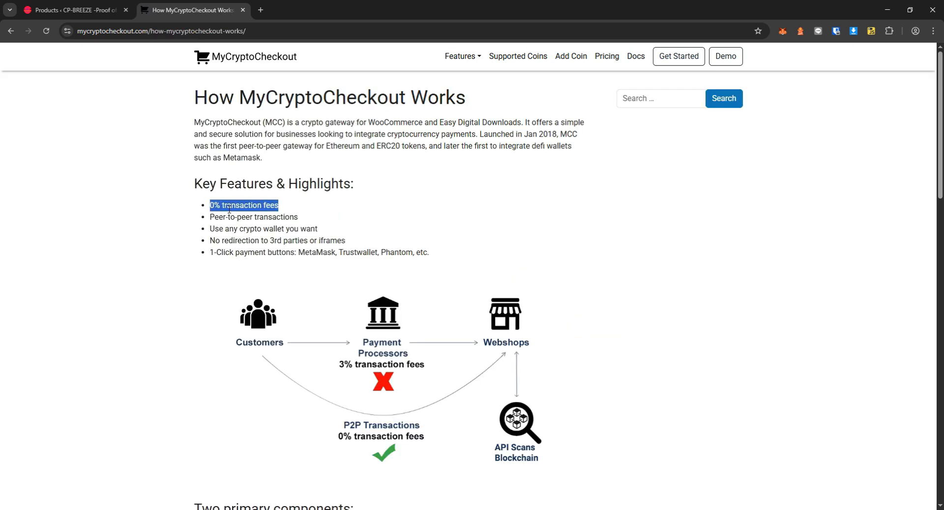
pyautogui.tripleClick(248, 217)
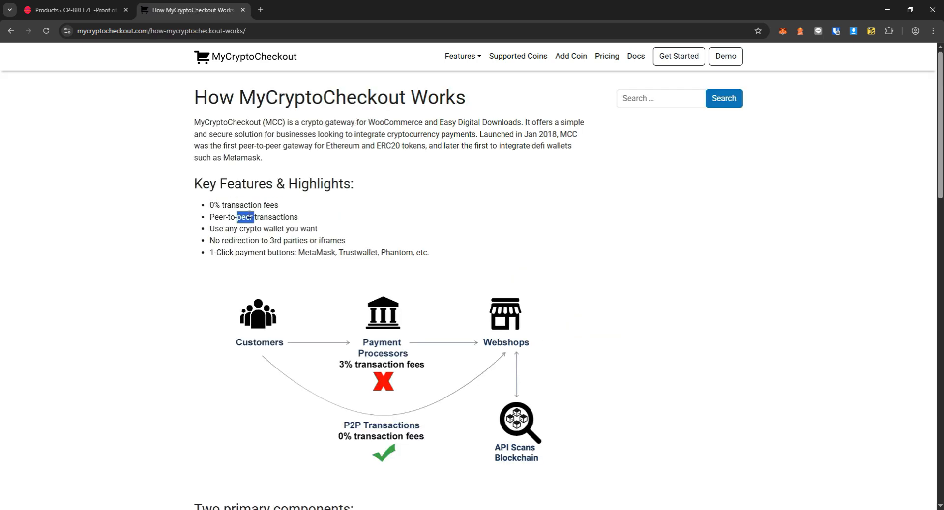
pyautogui.doubleClick(305, 228)
pyautogui.click(304, 228)
pyautogui.tripleClick(340, 239)
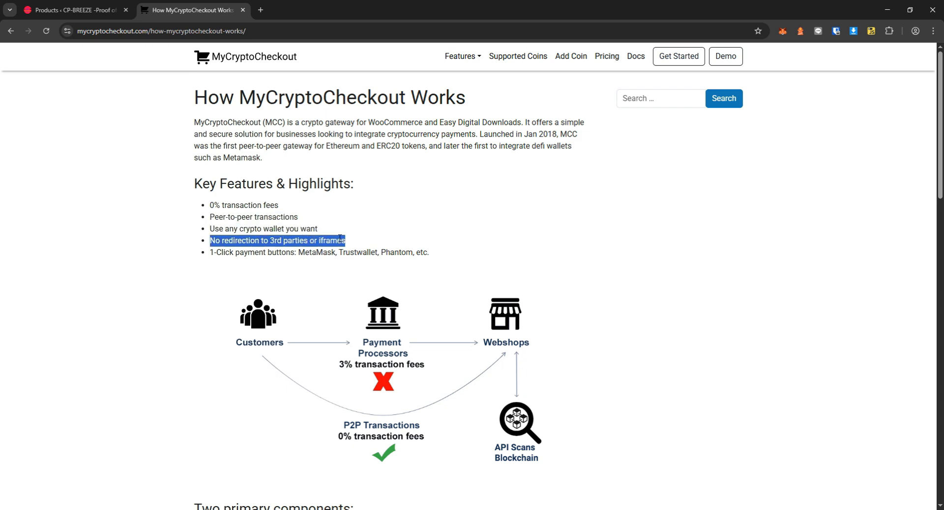
# - Read the components, security and middlemen sections, including the points on fund freezing, data collection and key ownership
pyautogui.scroll(-6, 327, 236)
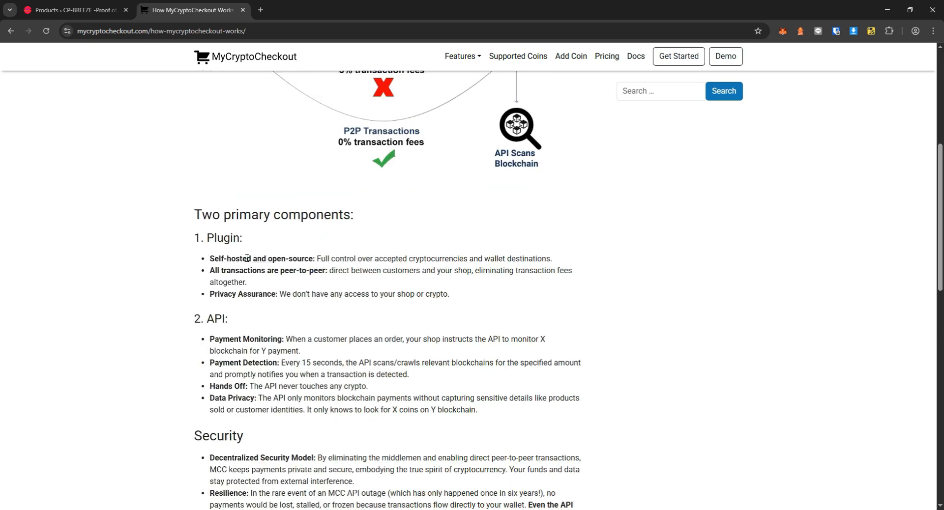
pyautogui.scroll(-3, 269, 242)
pyautogui.scroll(-3, 249, 272)
pyautogui.tripleClick(418, 263)
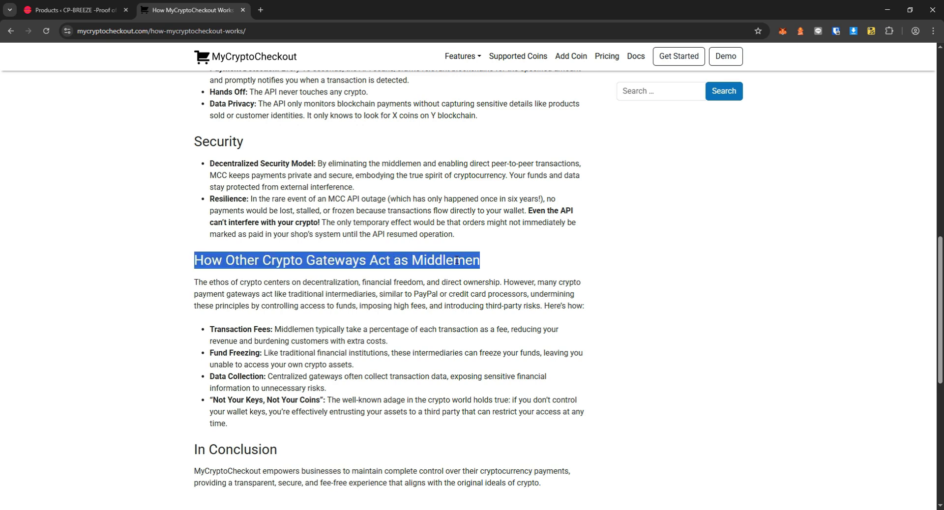
pyautogui.click(417, 263)
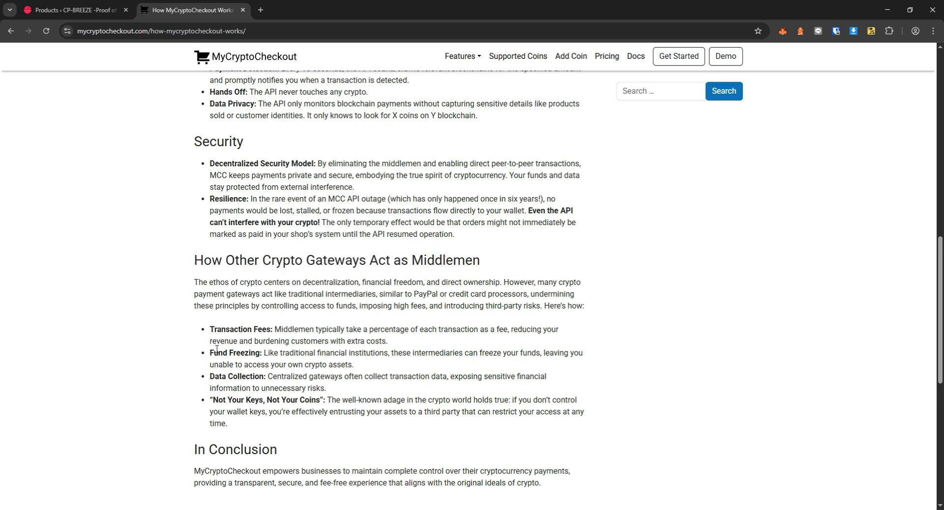
pyautogui.moveTo(212, 354); pyautogui.dragTo(265, 352)
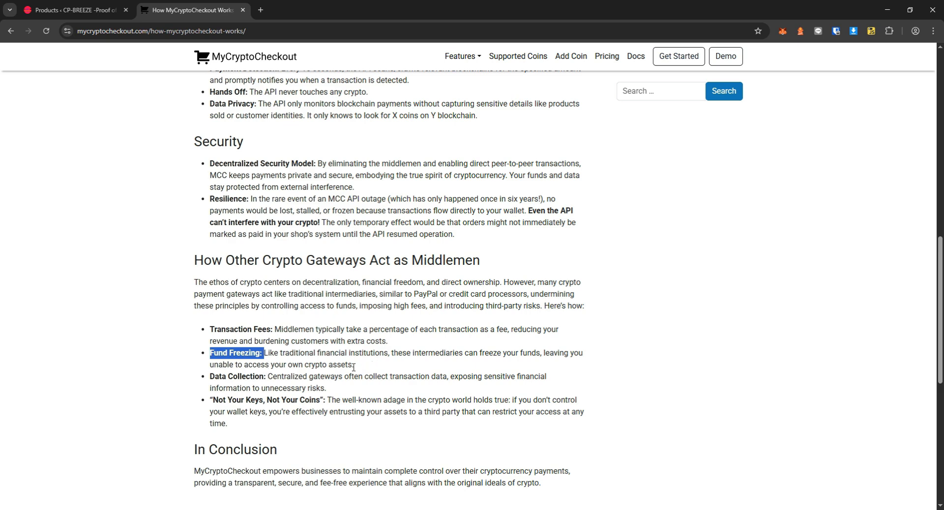
pyautogui.click(264, 377)
pyautogui.moveTo(264, 377); pyautogui.dragTo(208, 377)
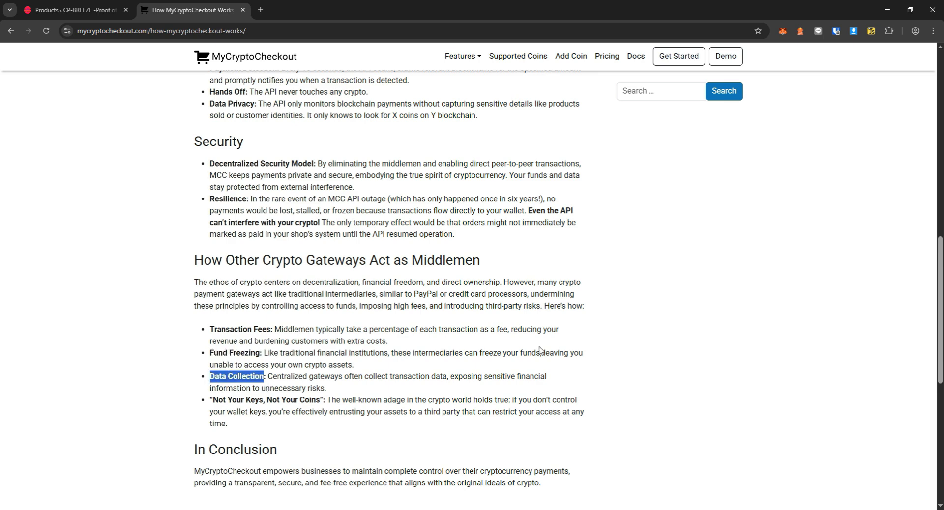
pyautogui.moveTo(212, 400); pyautogui.dragTo(317, 402)
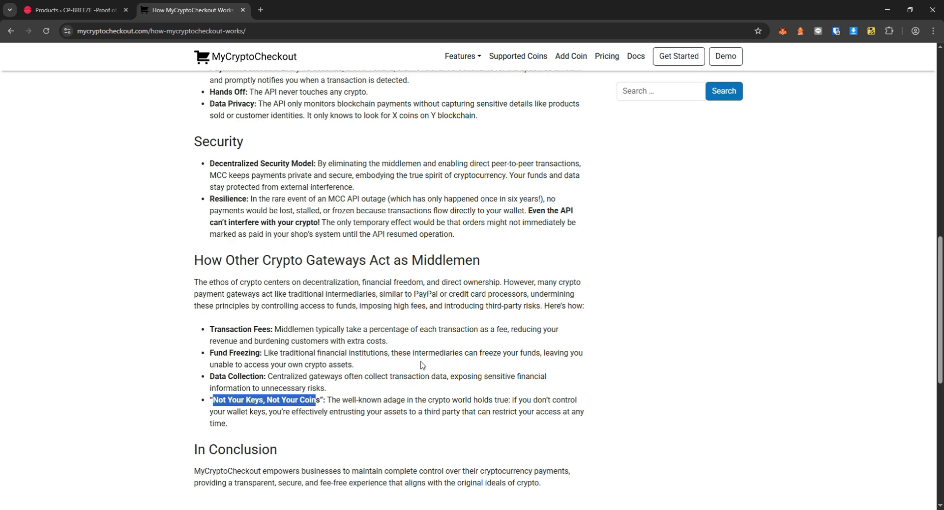
# - Open MyCryptoCheckout's supported coins page and browse the list of cryptocurrencies
pyautogui.press('Home')
pyautogui.click(509, 62)
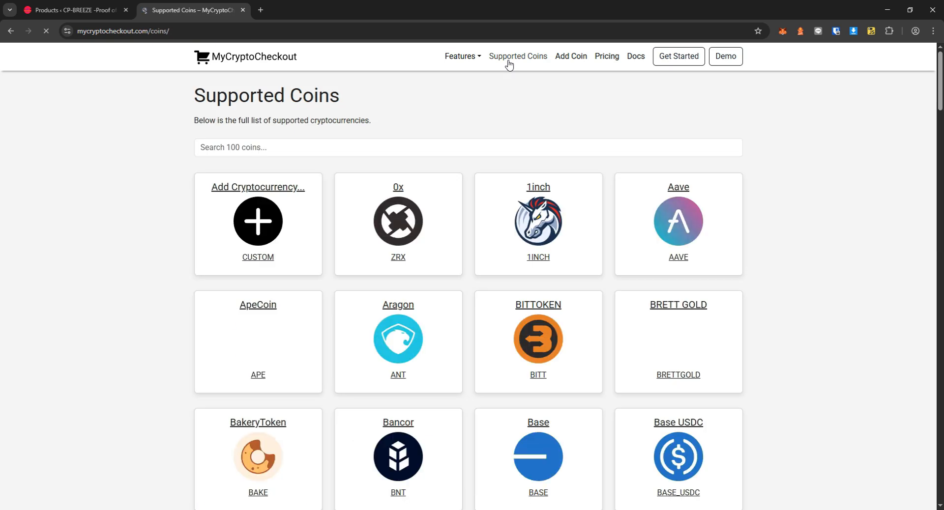
pyautogui.scroll(-10, 549, 200)
pyautogui.scroll(-2, 549, 202)
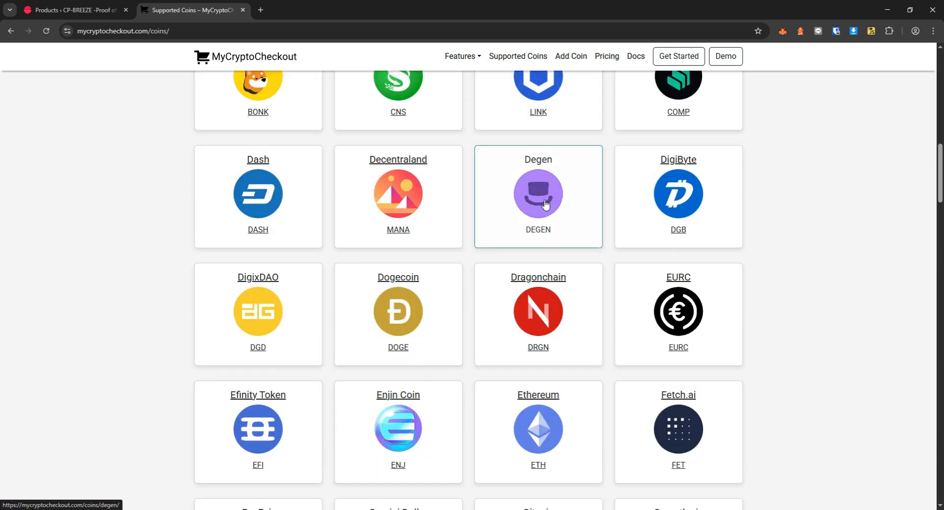
# - Search the supported coins for xmr, btc, ltc and eth, and browse the full list with the search cleared
pyautogui.scroll(12, 541, 185)
pyautogui.click(369, 147)
pyautogui.write('x')
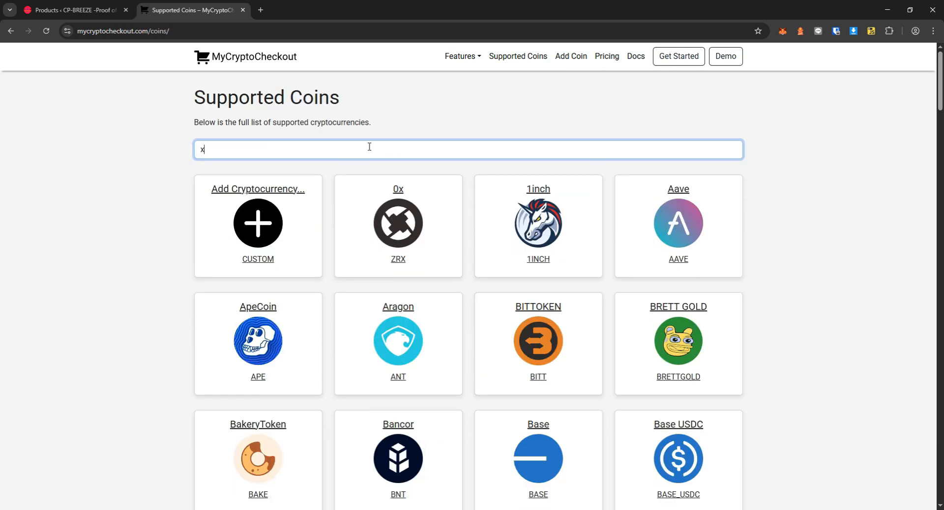
pyautogui.write('mr')
pyautogui.hotkey('ctrl', 'a')
pyautogui.write('btc')
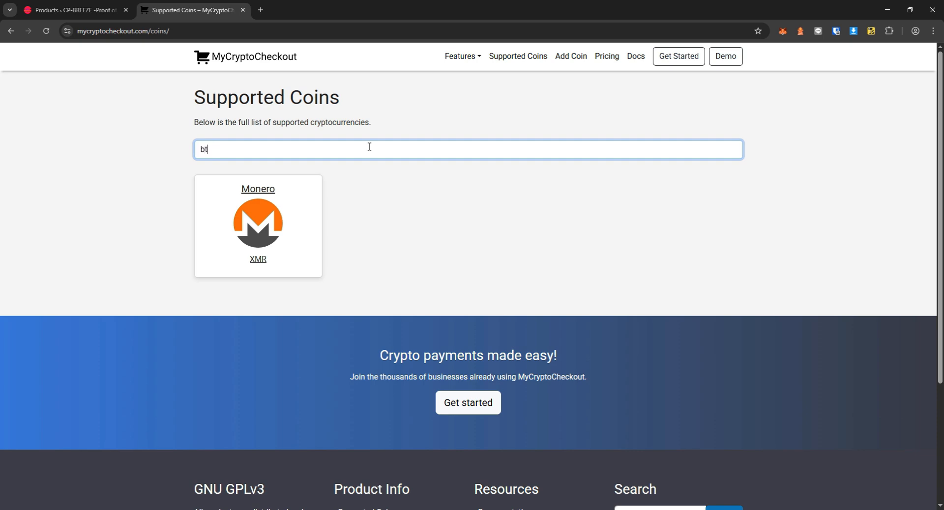
pyautogui.press('BackSpace')
pyautogui.press('BackSpace')
pyautogui.press('BackSpace')
pyautogui.write('ltc')
pyautogui.press('BackSpace')
pyautogui.press('BackSpace')
pyautogui.press('BackSpace')
pyautogui.write('eth')
pyautogui.press('BackSpace')
pyautogui.press('BackSpace')
pyautogui.press('BackSpace')
pyautogui.scroll(-20, 678, 245)
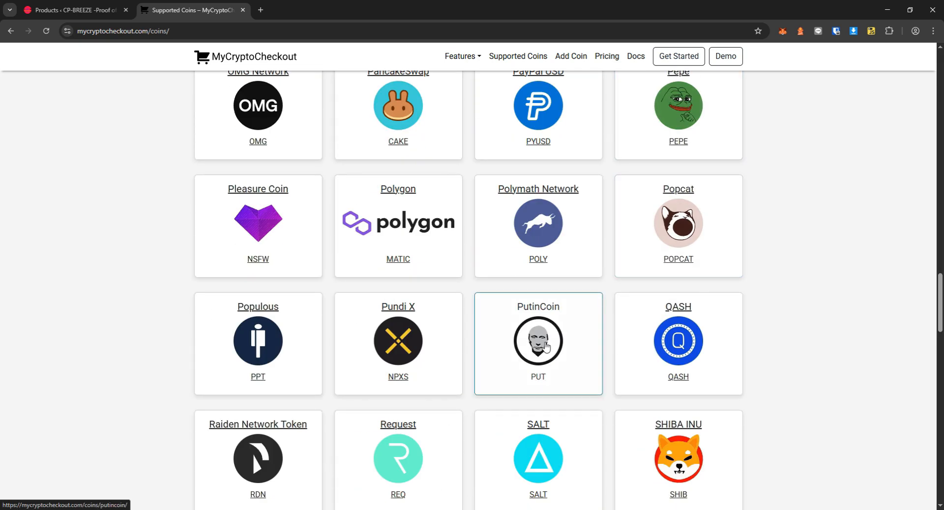
# - Open MyCryptoCheckout's pricing page and compare the Free, Yearly and Lifetime plans
pyautogui.scroll(20, 794, 420)
pyautogui.click(602, 57)
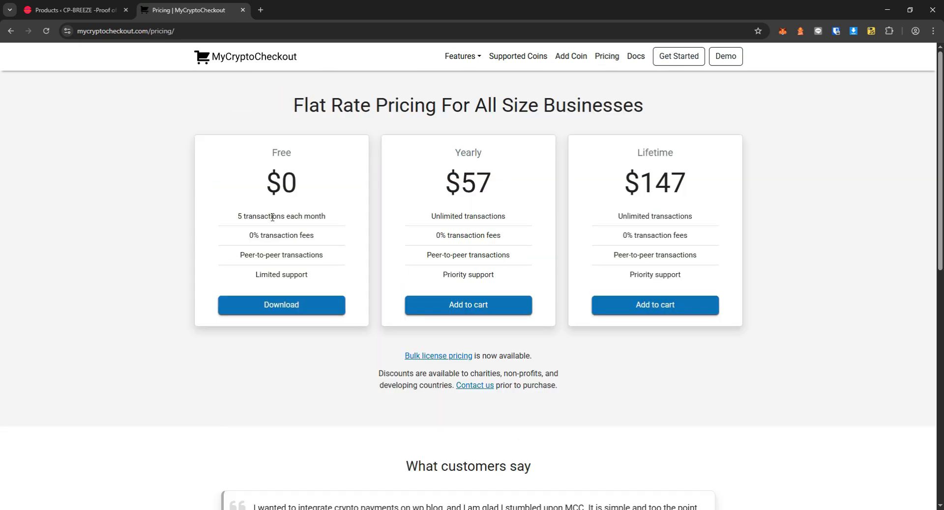
pyautogui.tripleClick(272, 217)
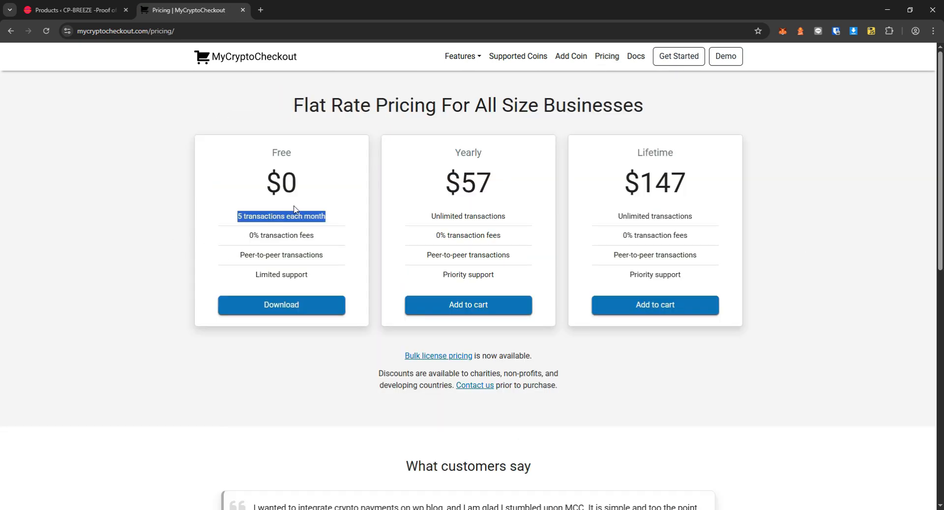
pyautogui.click(293, 251)
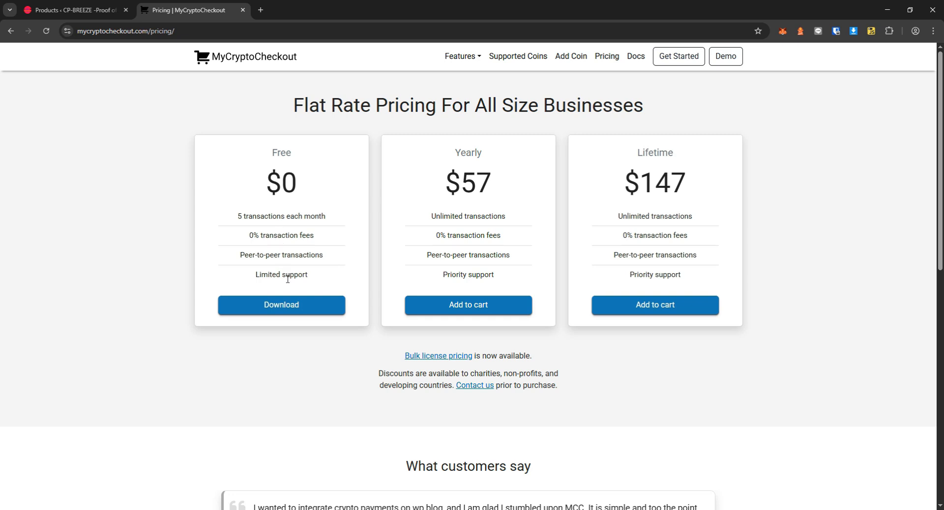
pyautogui.doubleClick(475, 183)
pyautogui.moveTo(635, 183); pyautogui.dragTo(668, 195)
pyautogui.click(656, 189)
# - Return to the store's WordPress admin and search the plugins available to add for MyCryptoCheckout
pyautogui.click(78, 10)
pyautogui.scroll(-3, 51, 444)
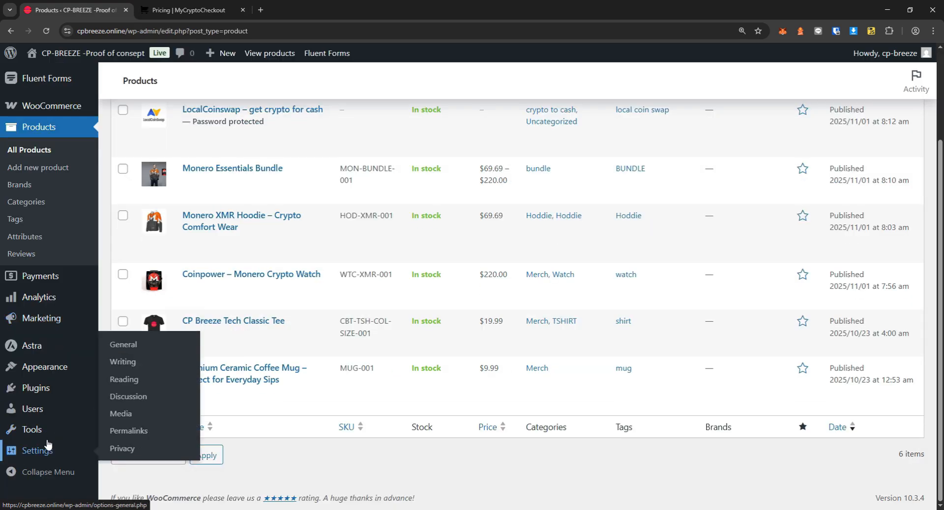
pyautogui.click(53, 397)
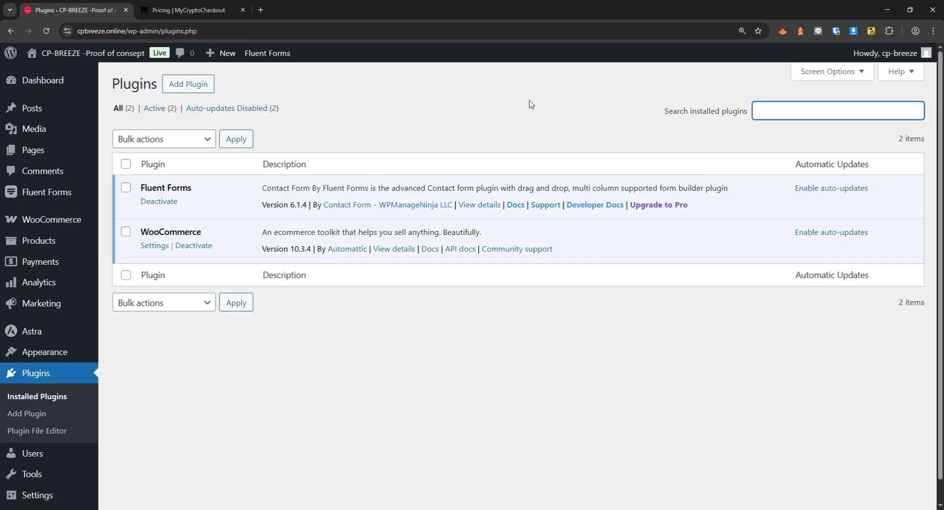
pyautogui.click(188, 84)
pyautogui.write('MyCryptoCheckout')
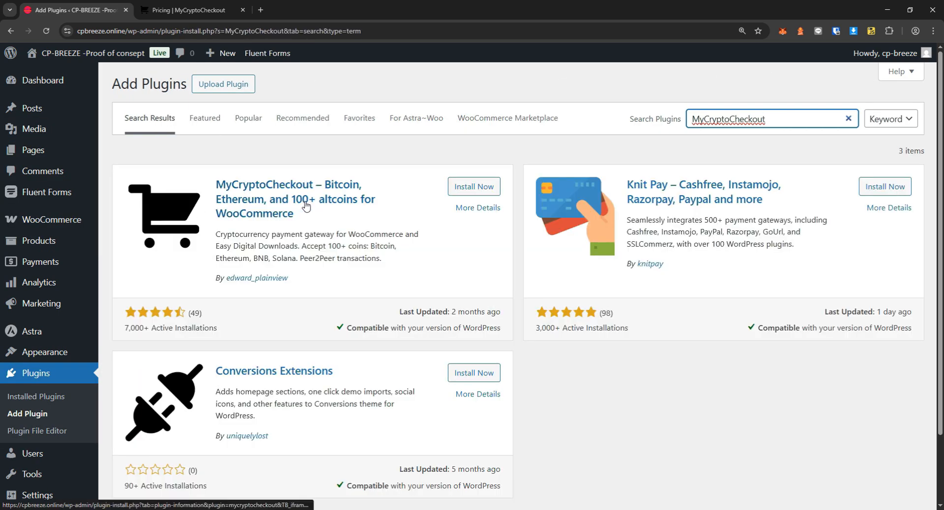
# - Examine the MyCryptoCheckout plugin's description, features and ratings in its details, and close them
pyautogui.click(460, 209)
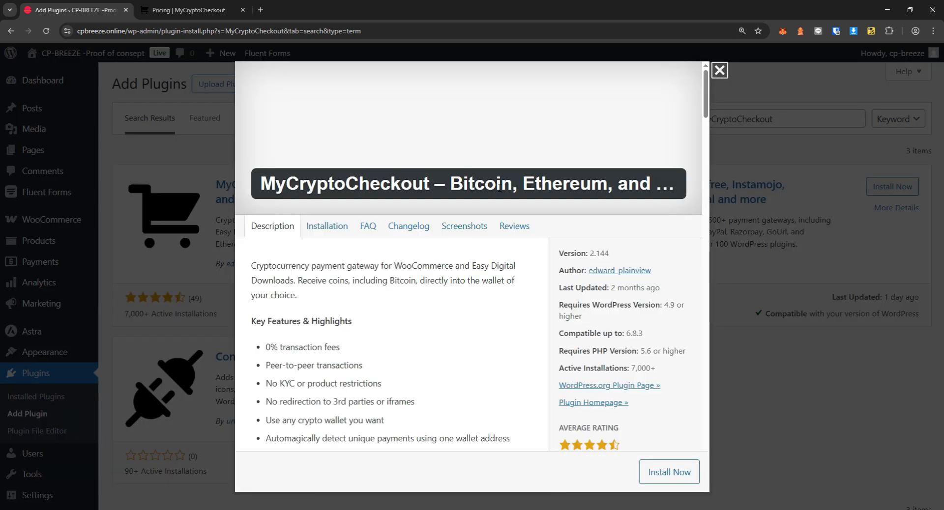
pyautogui.scroll(-5, 609, 327)
pyautogui.scroll(-5, 609, 328)
pyautogui.scroll(9, 612, 328)
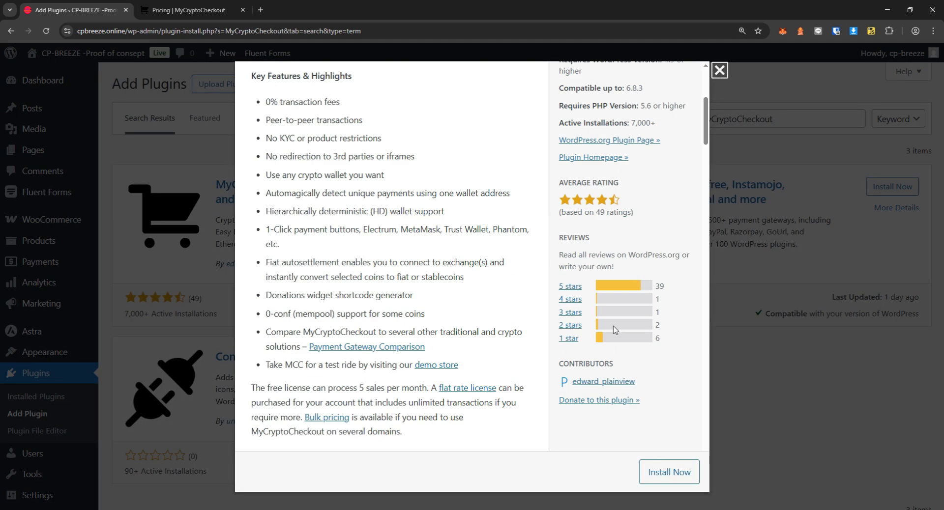
pyautogui.click(719, 71)
# - Install and activate the MyCryptoCheckout plugin and open its settings
pyautogui.click(474, 187)
pyautogui.click(480, 187)
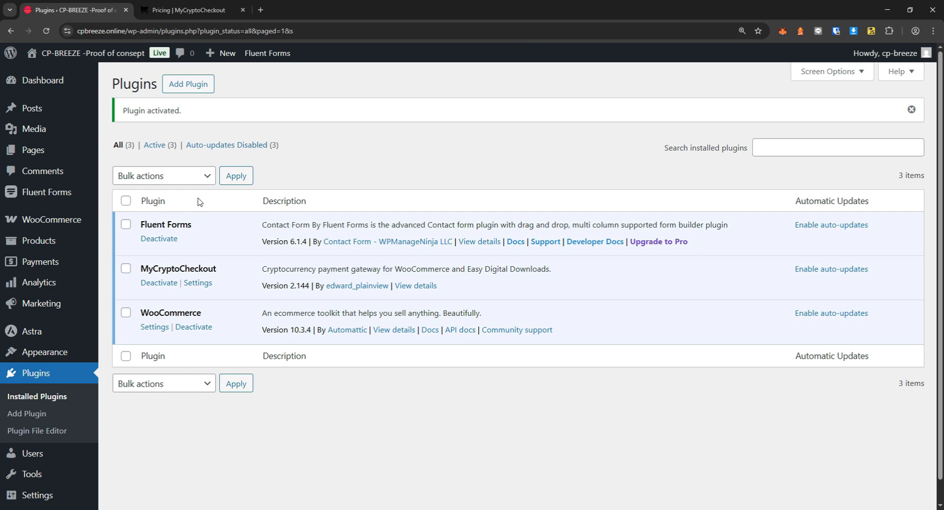
pyautogui.click(198, 283)
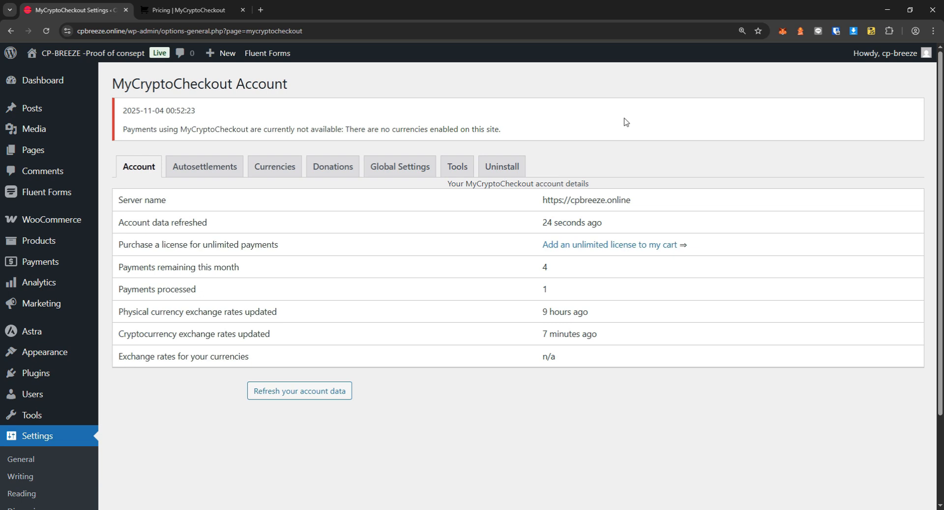
# - Check the server name in the MyCryptoCheckout account details
pyautogui.tripleClick(612, 203)
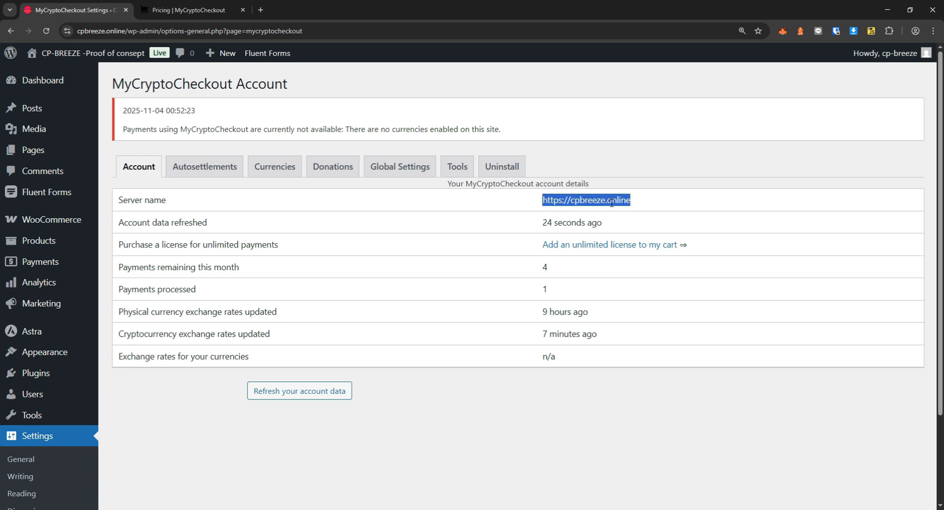
pyautogui.tripleClick(602, 202)
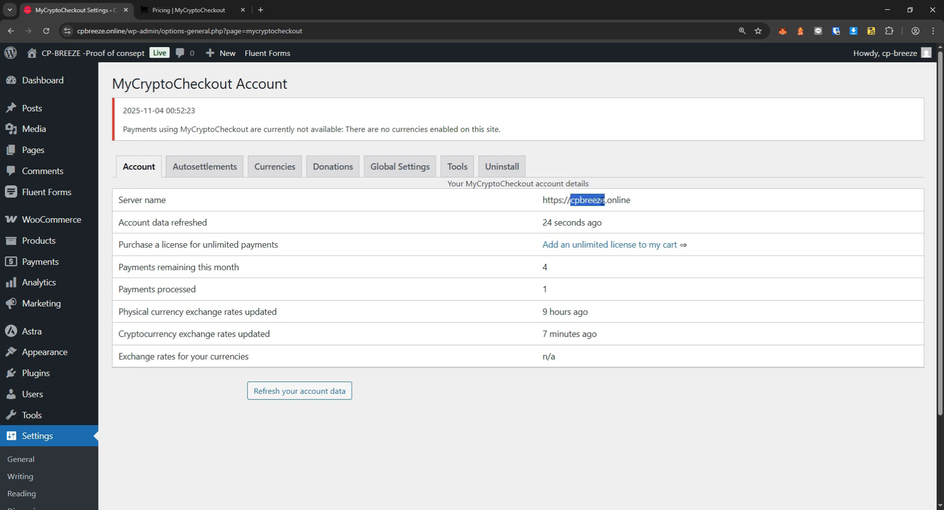
# - Check the remaining and processed payments and the exchange rate updates in the MyCryptoCheckout account, and open the currency settings
pyautogui.click(164, 232)
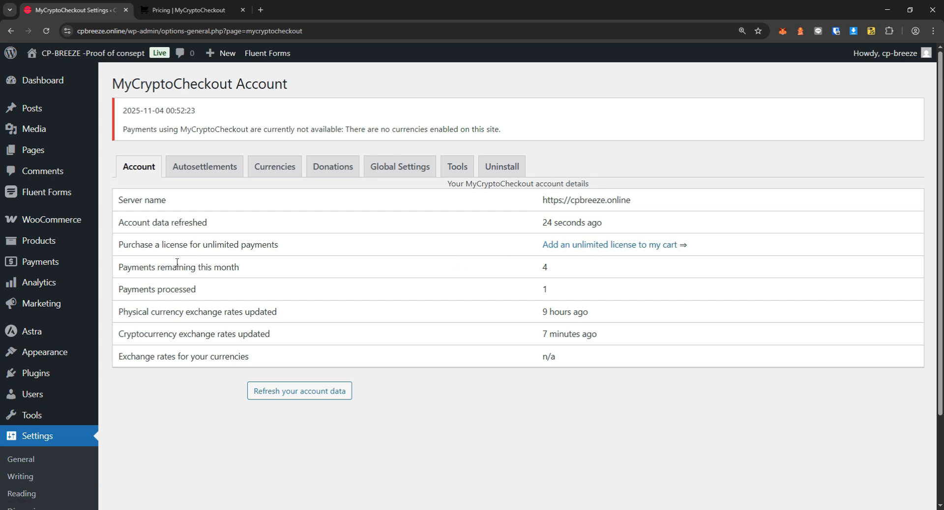
pyautogui.moveTo(209, 279); pyautogui.dragTo(499, 272)
pyautogui.click(216, 287)
pyautogui.doubleClick(561, 291)
pyautogui.doubleClick(560, 291)
pyautogui.click(495, 289)
pyautogui.doubleClick(549, 269)
pyautogui.tripleClick(196, 318)
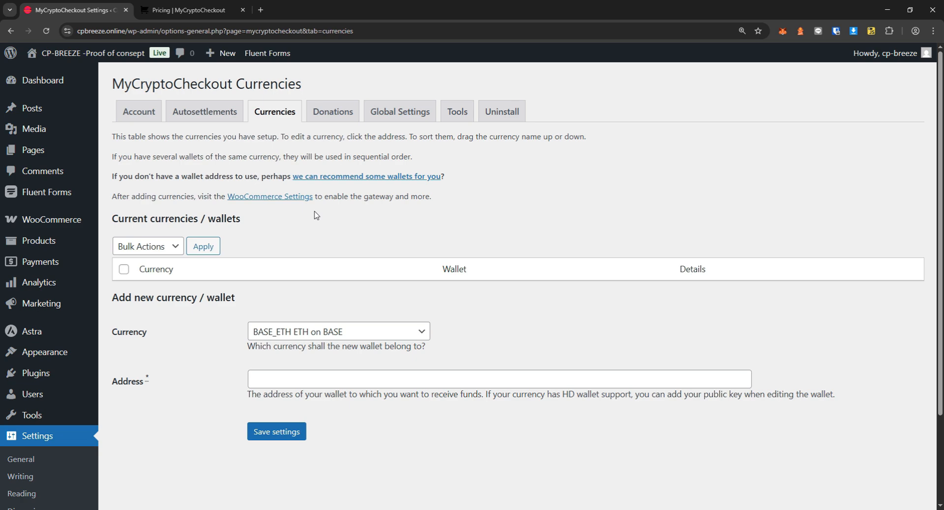
# - Switch to the Cake Wallet app, finish setting up its PIN, and create a Monero wallet named CP BREEZE TECH XMR
pyautogui.click(697, 462)
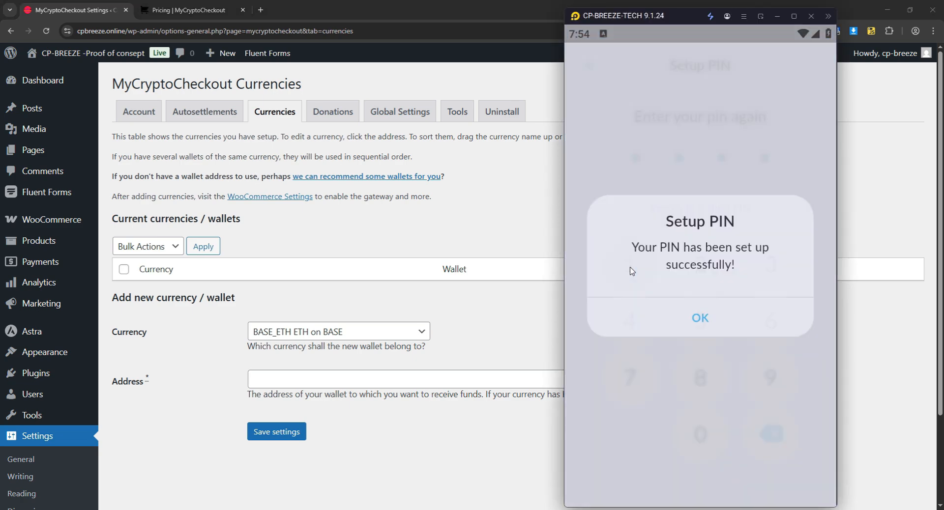
pyautogui.click(699, 316)
pyautogui.click(723, 465)
pyautogui.click(722, 470)
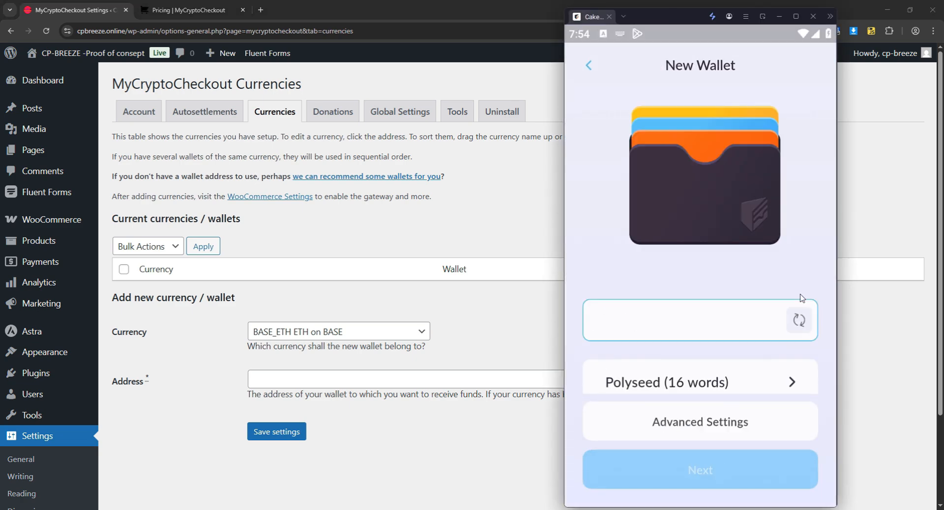
pyautogui.write('CP BREEZE TECH XMR')
pyautogui.press('Return')
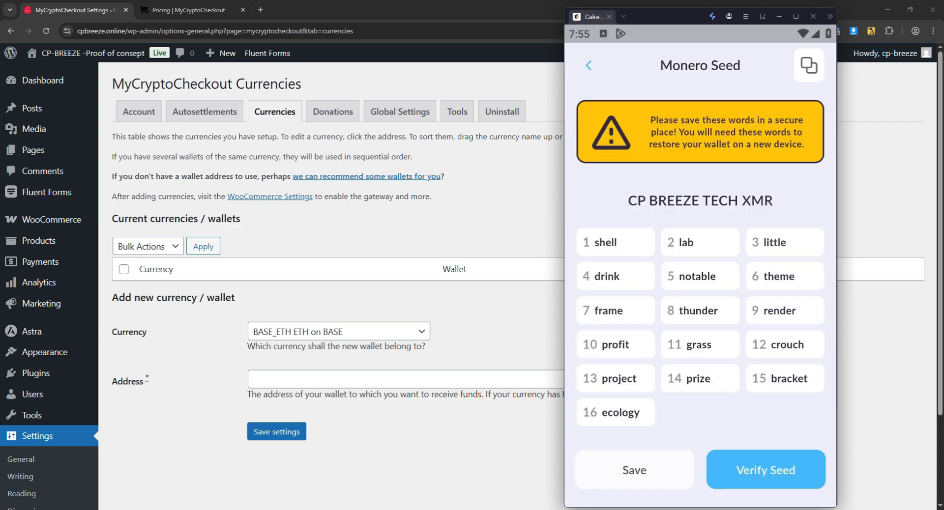
# - Verify the new Monero wallet's seed phrase by choosing the requested words, and open the wallet
pyautogui.click(802, 484)
pyautogui.click(757, 211)
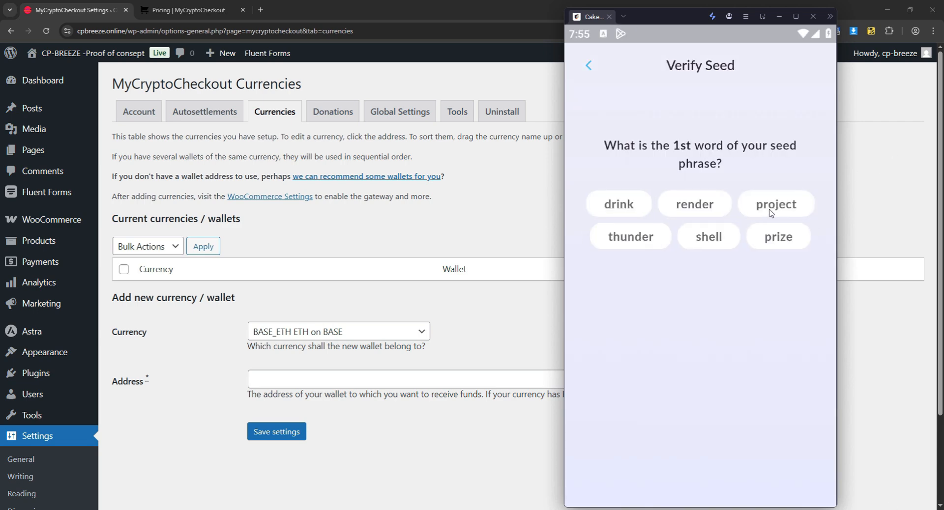
pyautogui.click(729, 243)
pyautogui.click(698, 475)
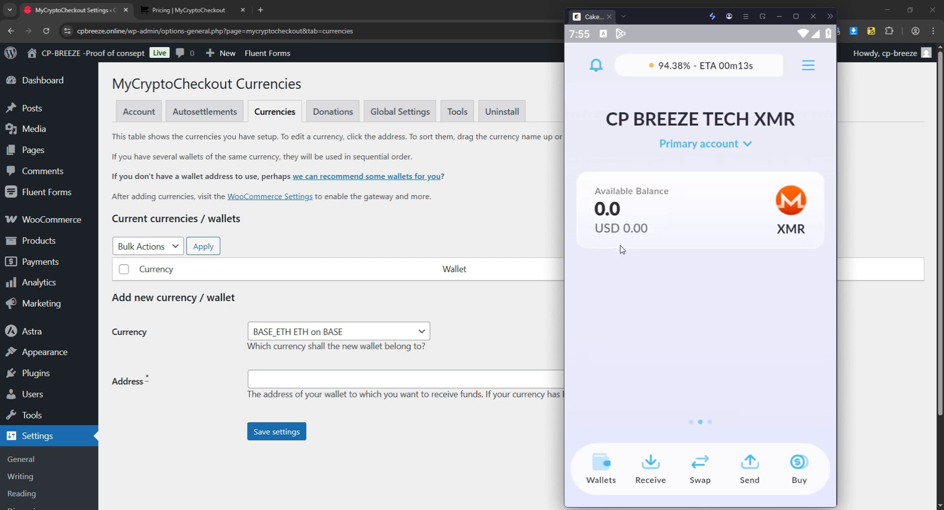
# - Change Cake Wallet's appearance to a dark blue theme in the display settings and return to the wallet's home screen
pyautogui.click(808, 67)
pyautogui.click(719, 418)
pyautogui.click(774, 373)
pyautogui.click(596, 65)
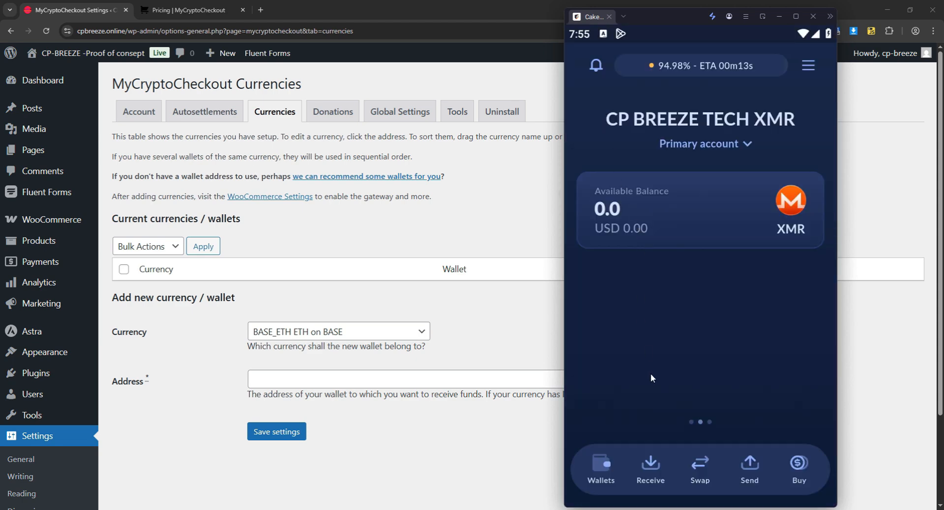
# - Create a new Monero receiving address labelled CPBREEZE.ONLINE and copy the address
pyautogui.click(651, 464)
pyautogui.click(715, 458)
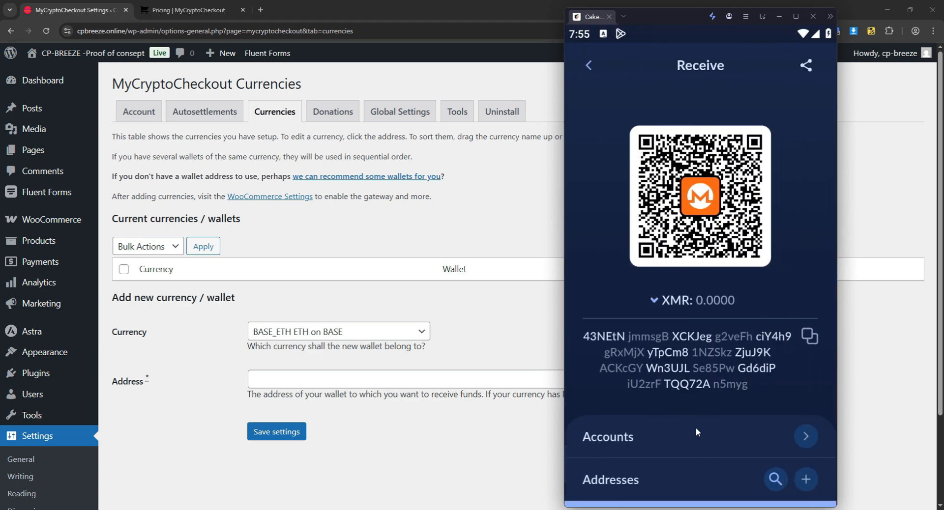
pyautogui.click(798, 473)
pyautogui.click(650, 276)
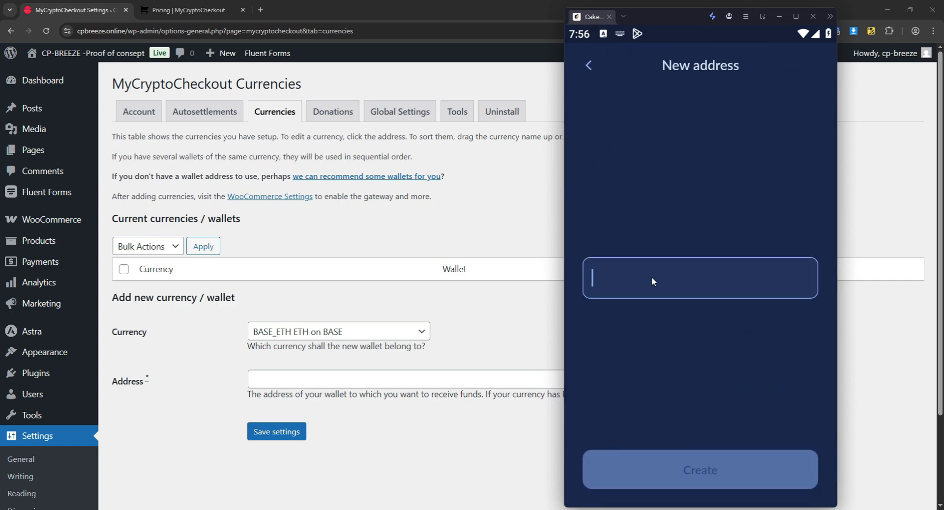
pyautogui.write('CPBREEZE.ONLINE')
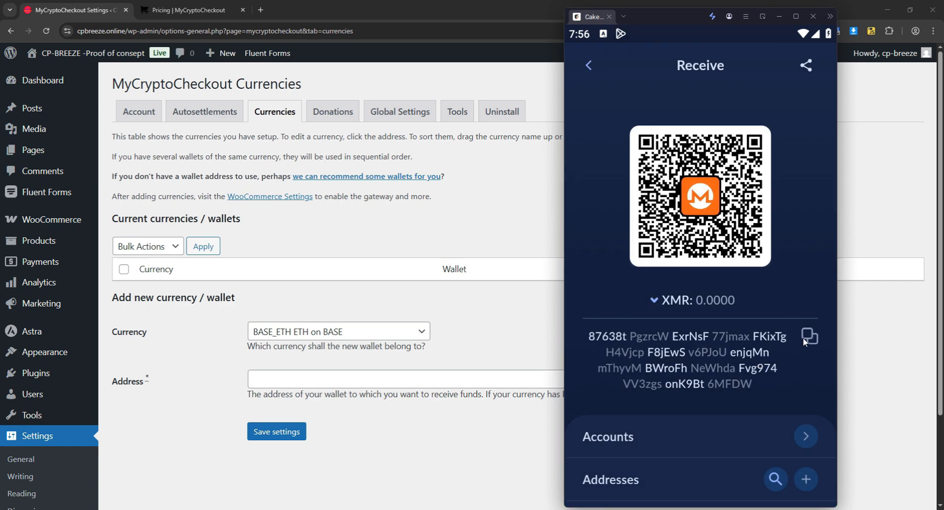
pyautogui.click(803, 337)
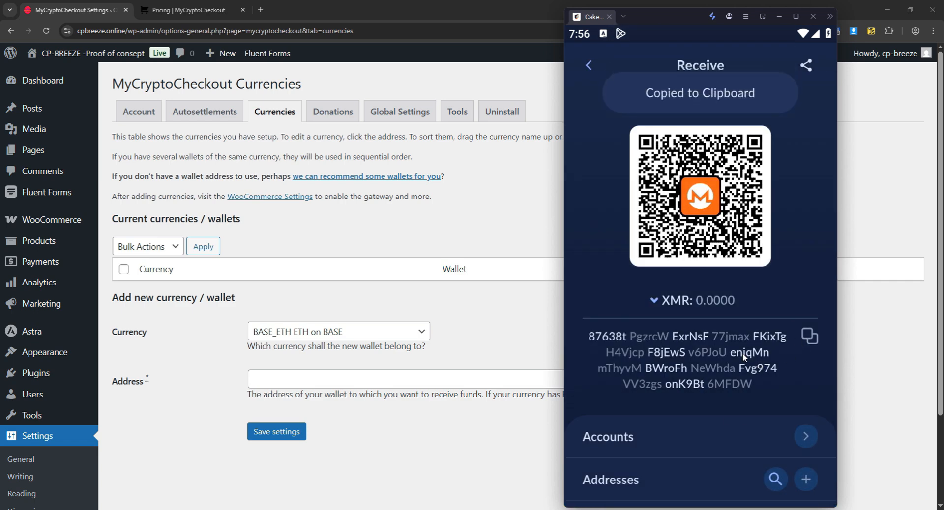
# - Choose XMR Monero as the new currency in MyCryptoCheckout and paste the copied wallet address into its address field
pyautogui.click(339, 331)
pyautogui.press('x')
pyautogui.press('m')
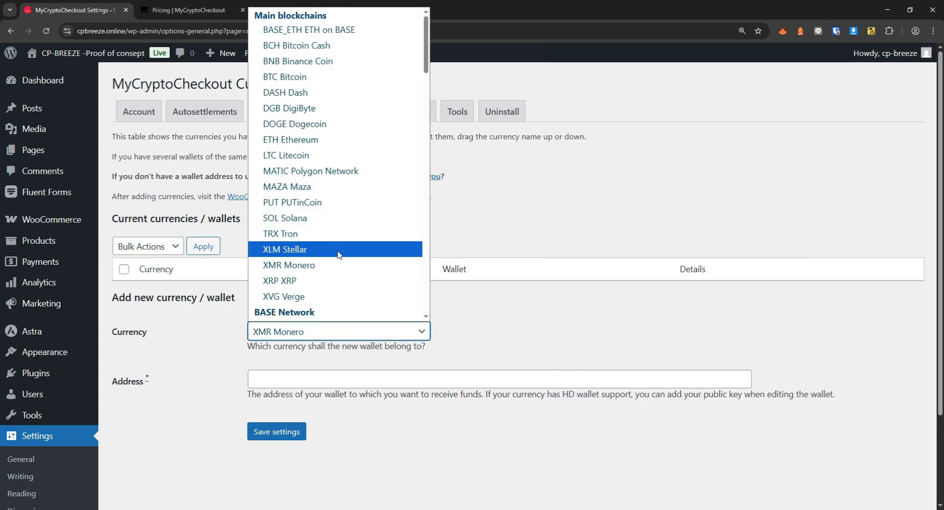
pyautogui.click(340, 260)
pyautogui.click(316, 377)
pyautogui.hotkey('ctrl', 'v')
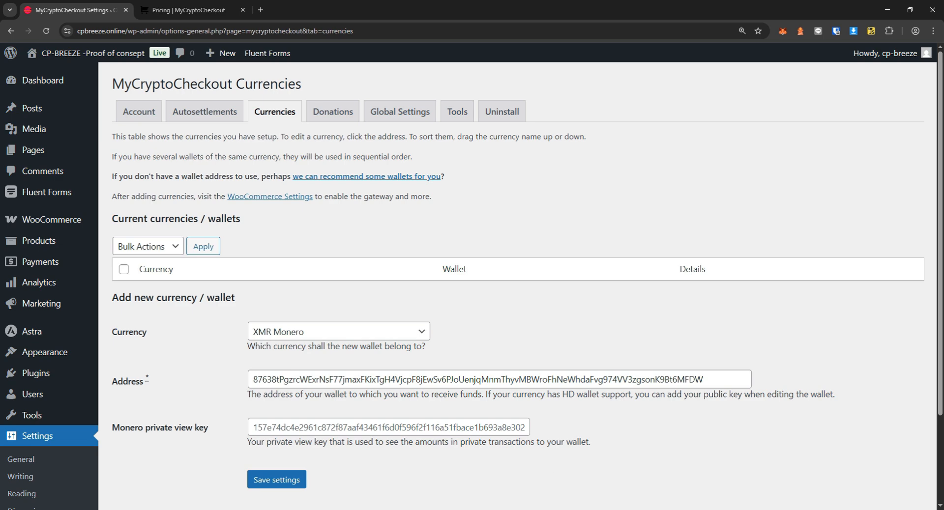
# - Reveal the Monero wallet's keys in Cake Wallet's security and backup settings using the PIN, and copy the private view key
pyautogui.moveTo(566, 509)
pyautogui.click(567, 474)
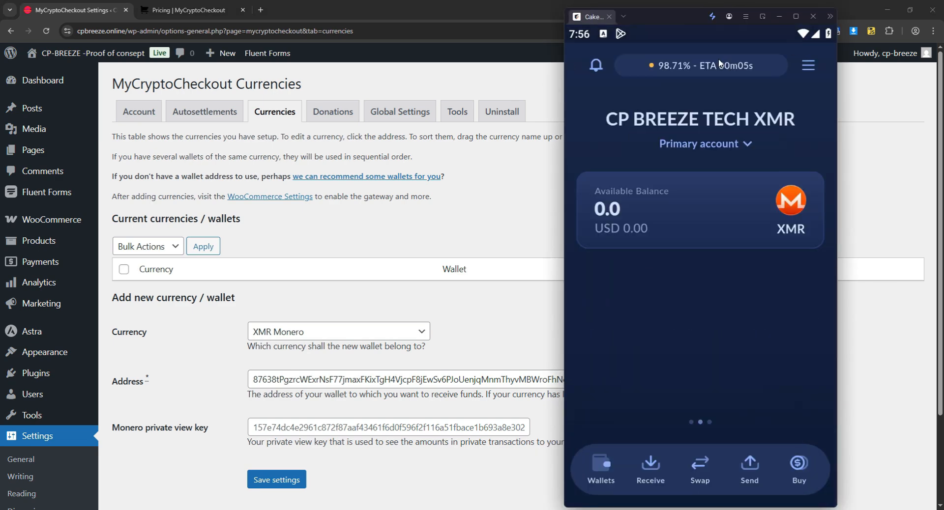
pyautogui.click(703, 312)
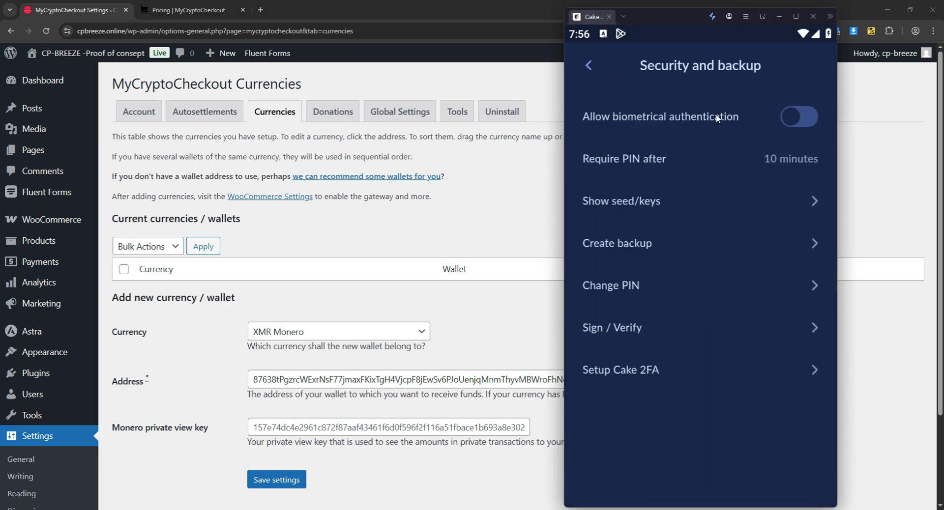
pyautogui.click(699, 204)
pyautogui.click(638, 233)
pyautogui.click(639, 233)
pyautogui.click(638, 233)
pyautogui.click(639, 233)
pyautogui.click(645, 189)
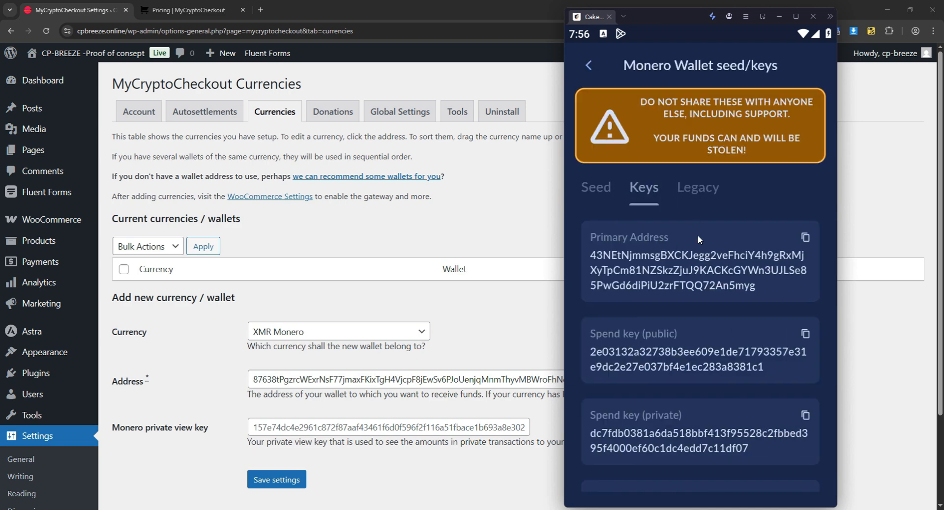
pyautogui.scroll(-3, 698, 235)
pyautogui.click(807, 442)
# - Paste the Monero private view key into the new currency's settings and save them
pyautogui.click(444, 426)
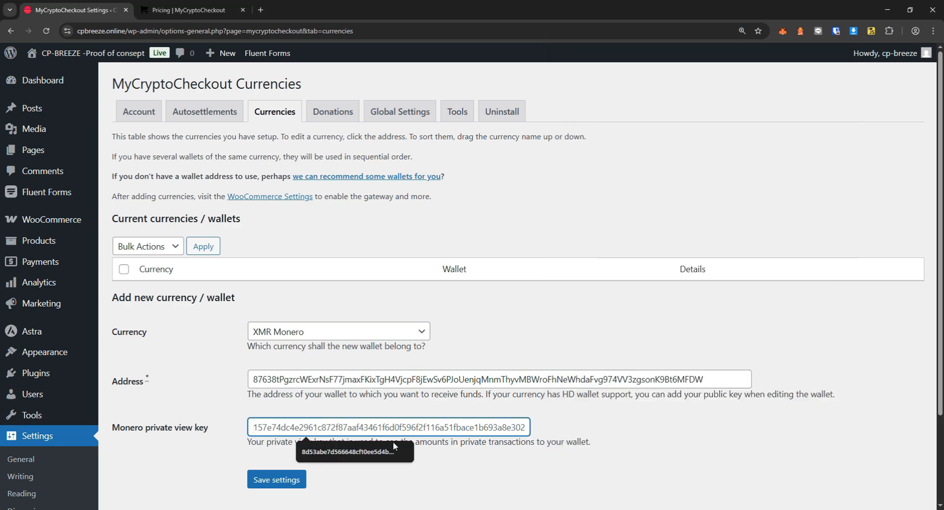
pyautogui.hotkey('ctrl', 'v')
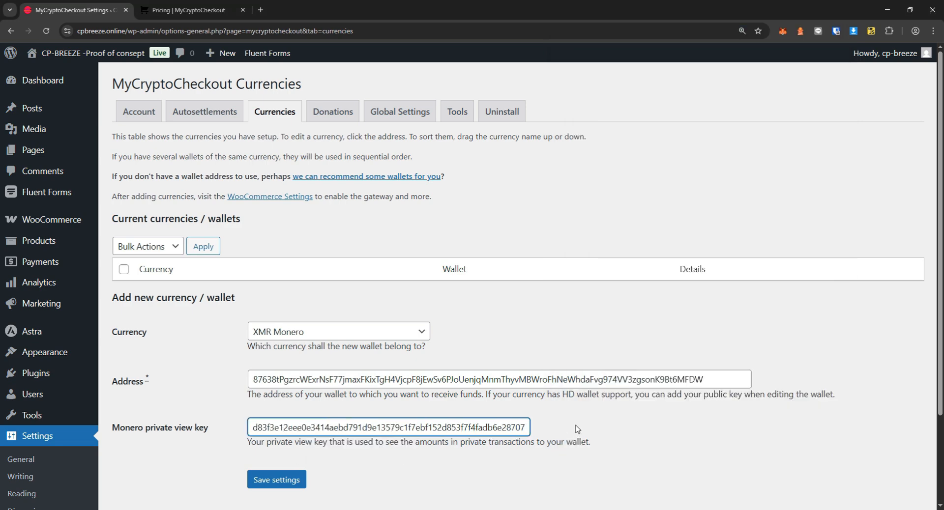
pyautogui.click(297, 489)
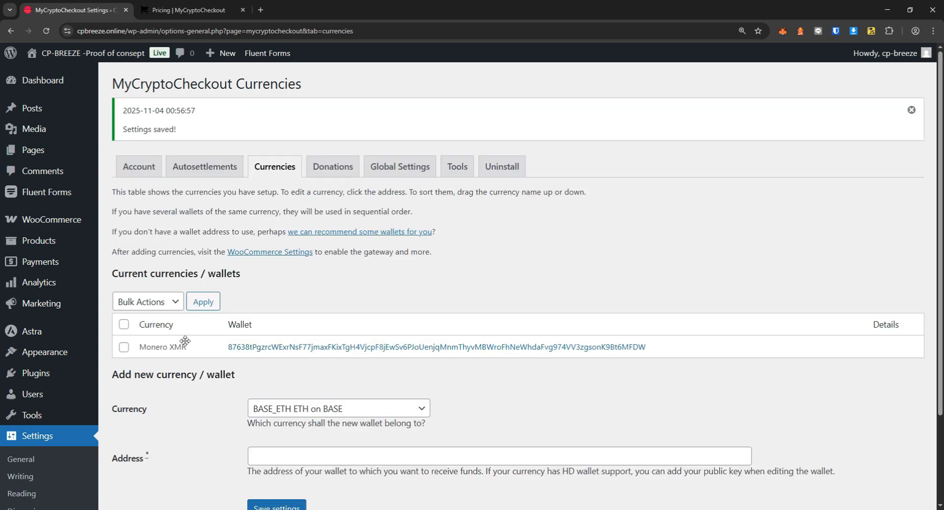
# - Return to Cake Wallet and create a Bitcoin wallet named CP BREEZE TECH BTC
pyautogui.click(569, 509)
pyautogui.click(591, 69)
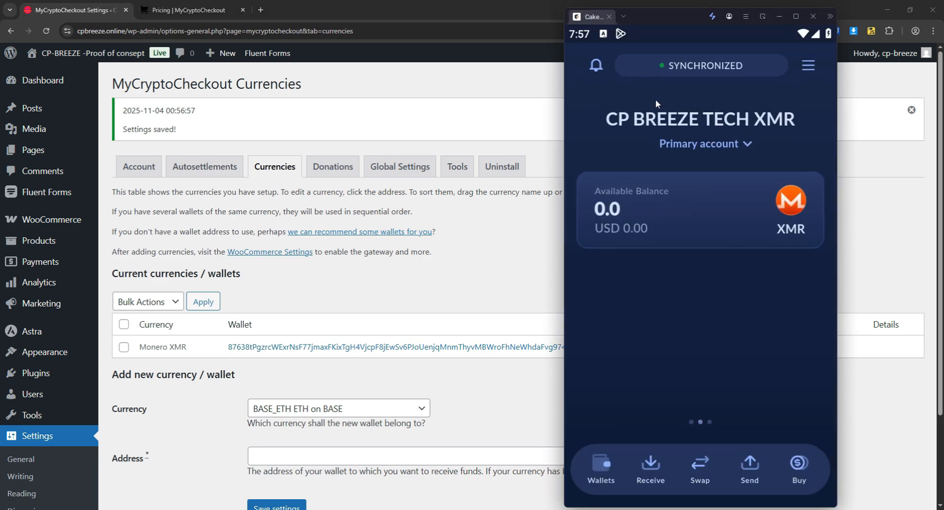
pyautogui.click(808, 65)
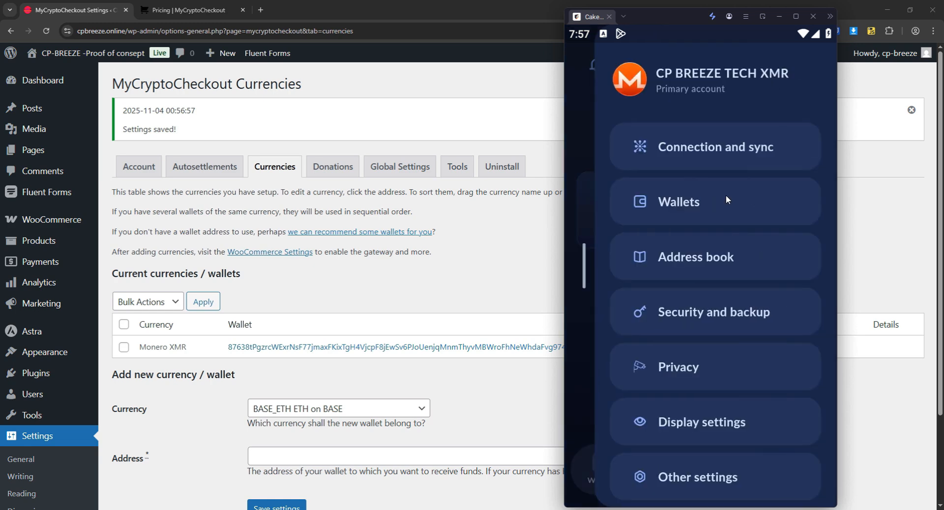
pyautogui.click(750, 197)
pyautogui.click(700, 468)
pyautogui.click(682, 287)
pyautogui.click(700, 470)
pyautogui.click(682, 326)
pyautogui.write('CP BREEZE TECH BTC')
pyautogui.click(700, 470)
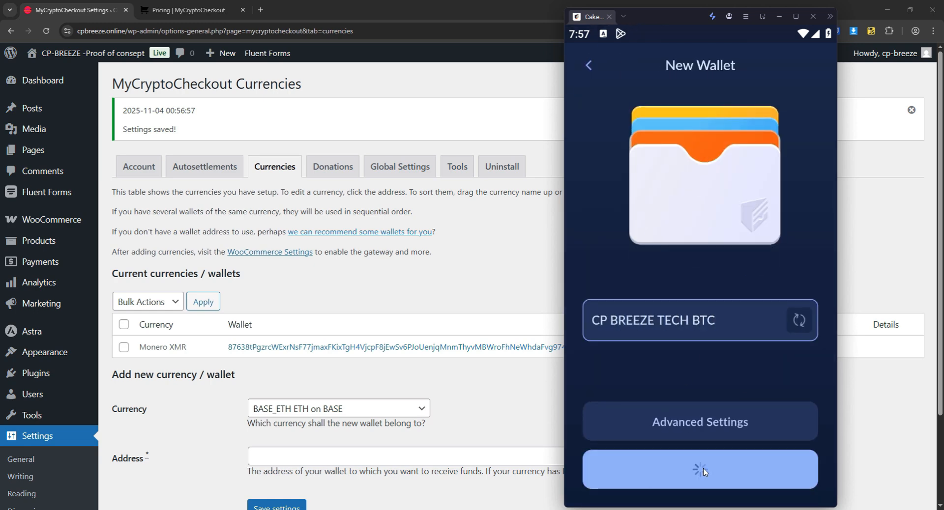
# - Verify the Bitcoin wallet's seed phrase words and open the wallet
pyautogui.click(762, 469)
pyautogui.click(699, 206)
pyautogui.click(697, 205)
pyautogui.click(768, 469)
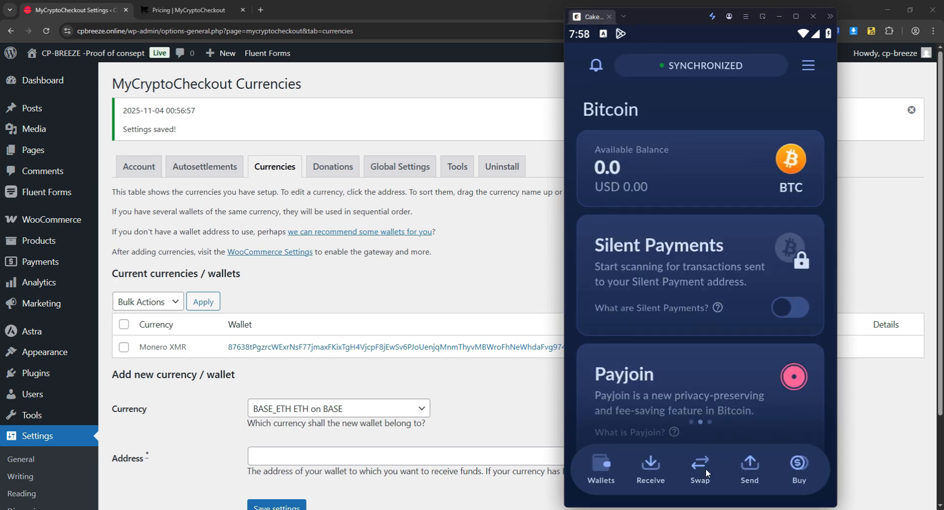
# - Create a Litecoin wallet named CP BREEZE LTC in Cake Wallet
pyautogui.click(808, 67)
pyautogui.click(750, 196)
pyautogui.click(700, 466)
pyautogui.click(682, 386)
pyautogui.click(682, 474)
pyautogui.click(672, 309)
pyautogui.write('CP BREEZE LTC')
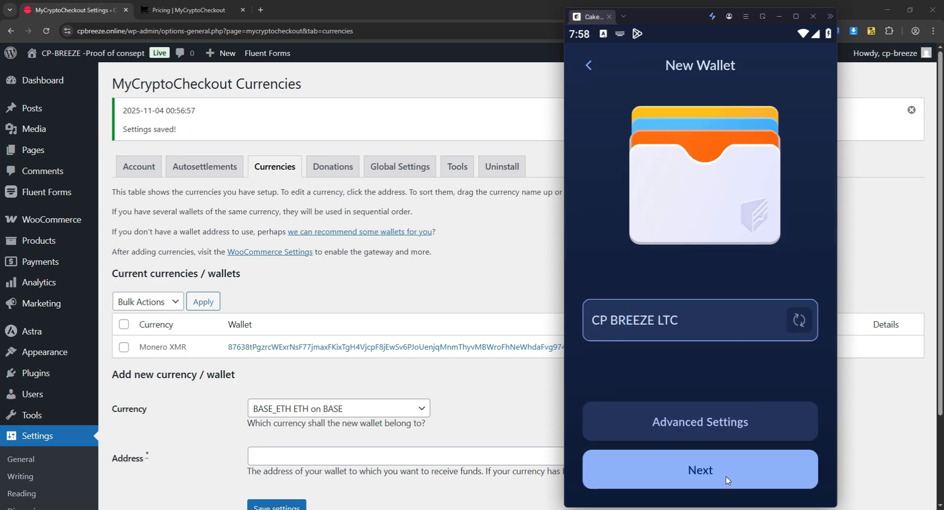
pyautogui.click(730, 477)
# - Verify the Litecoin wallet's seed phrase words and open the wallet
pyautogui.click(777, 472)
pyautogui.click(749, 269)
pyautogui.click(742, 268)
pyautogui.click(737, 467)
# - Create an Ethereum wallet named CP BREEZE ETH in Cake Wallet
pyautogui.click(808, 66)
pyautogui.click(750, 197)
pyautogui.click(704, 468)
pyautogui.click(708, 427)
pyautogui.click(711, 469)
pyautogui.click(717, 433)
pyautogui.click(649, 318)
pyautogui.write('CP BREEZE ETH')
pyautogui.click(727, 474)
pyautogui.click(728, 477)
# - Switch to the CP BREEZE TECH BTC wallet from the wallet list and copy its receiving address
pyautogui.click(807, 66)
pyautogui.click(750, 197)
pyautogui.click(588, 65)
pyautogui.click(808, 66)
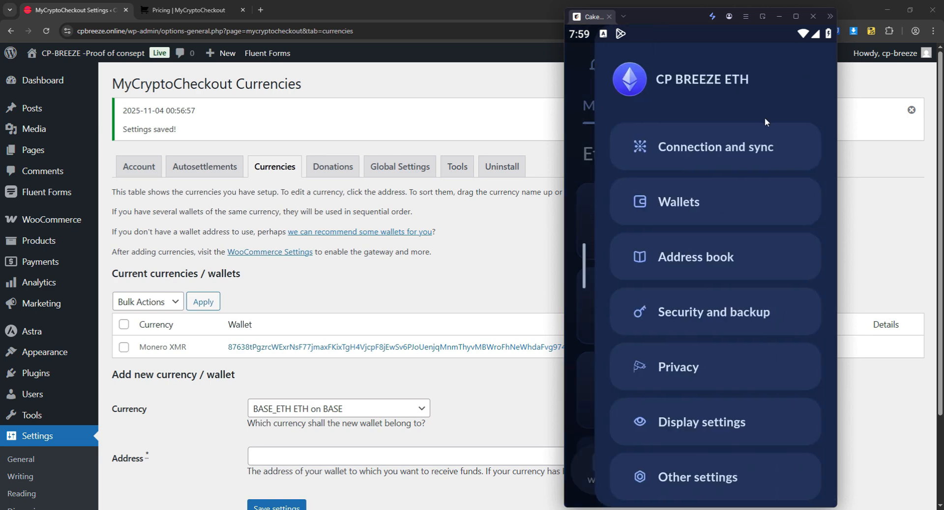
pyautogui.click(724, 147)
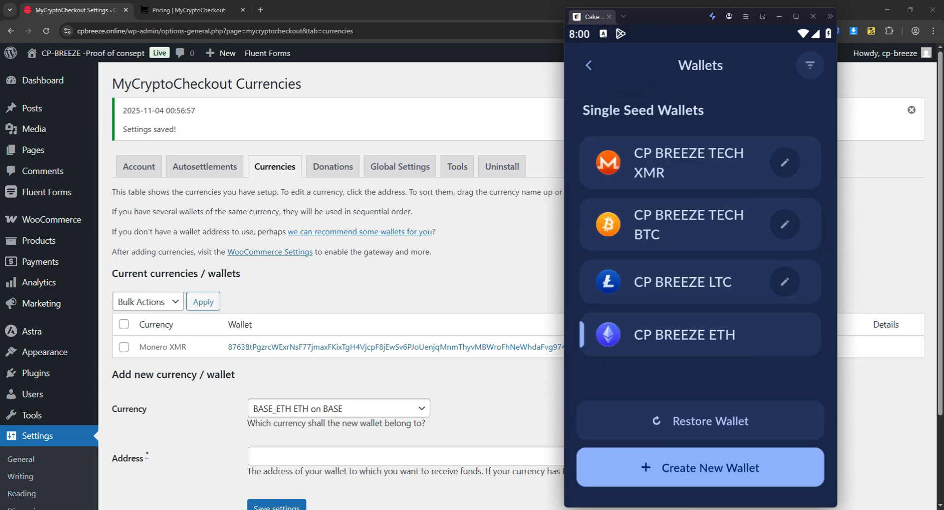
pyautogui.click(666, 228)
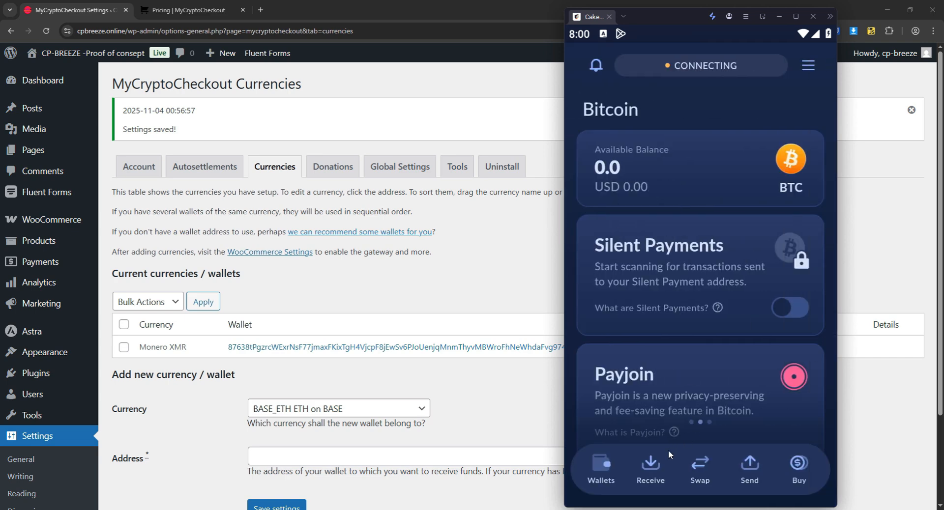
pyautogui.click(649, 470)
pyautogui.click(695, 445)
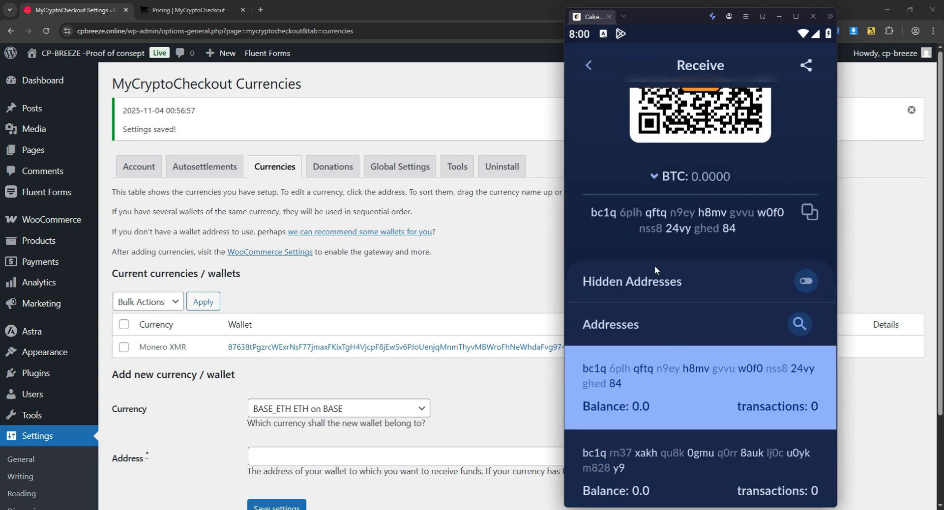
pyautogui.click(801, 212)
# - Add BTC Bitcoin as a currency in MyCryptoCheckout with the copied wallet address and save the settings
pyautogui.click(300, 411)
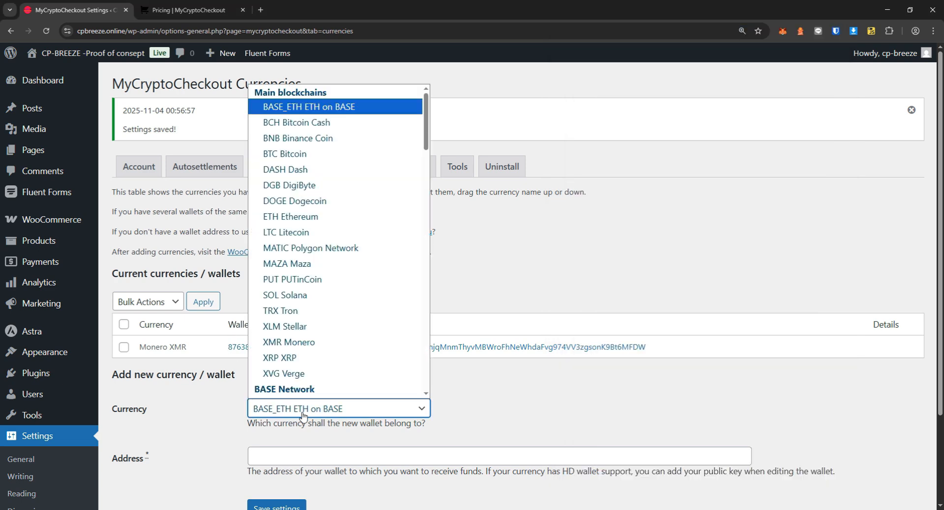
pyautogui.click(285, 154)
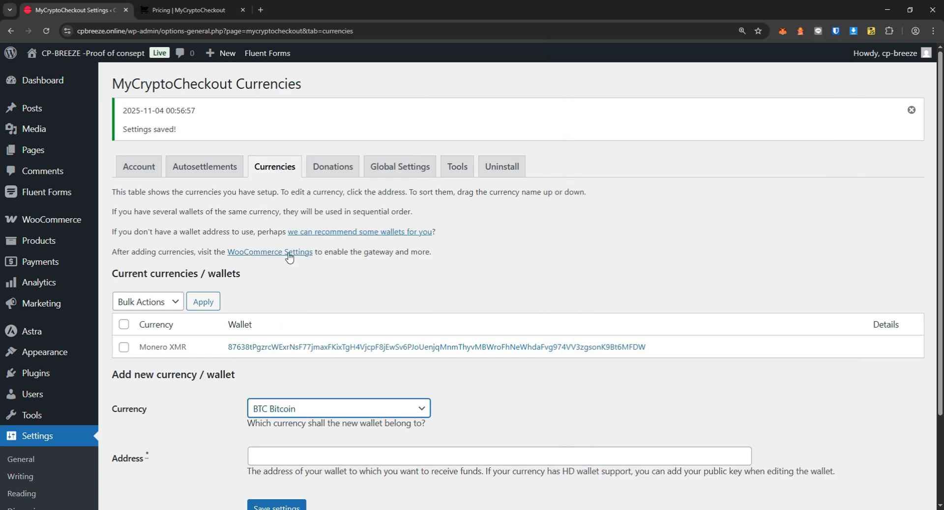
pyautogui.click(259, 459)
pyautogui.hotkey('ctrl', 'v')
pyautogui.scroll(-2, 347, 461)
pyautogui.click(276, 411)
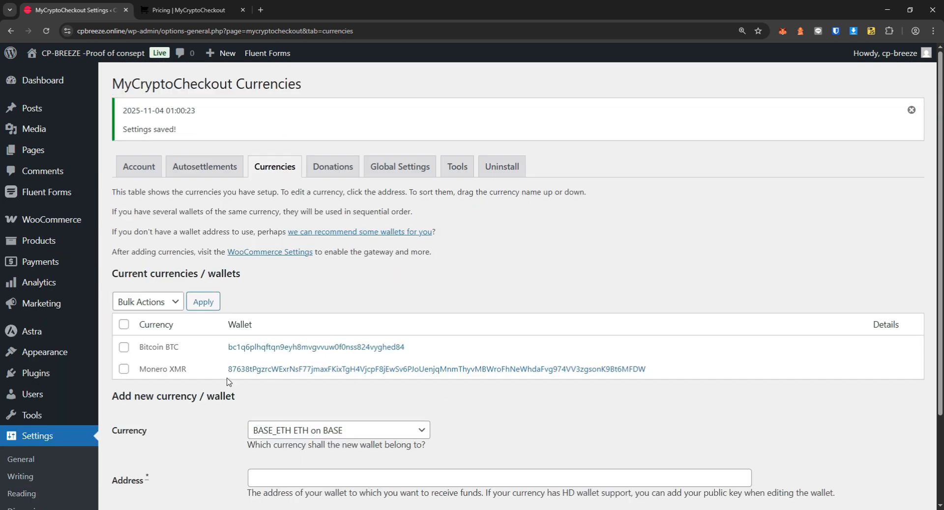
# - Switch to Cake Wallet, open the CP BREEZE LTC wallet and copy its receiving address
pyautogui.click(553, 509)
pyautogui.click(593, 70)
pyautogui.click(593, 70)
pyautogui.click(815, 53)
pyautogui.click(713, 143)
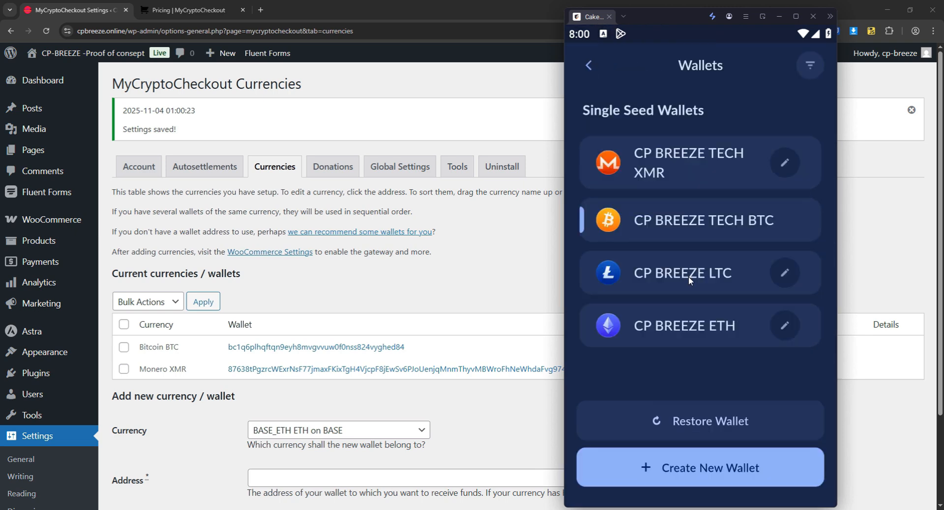
pyautogui.click(688, 276)
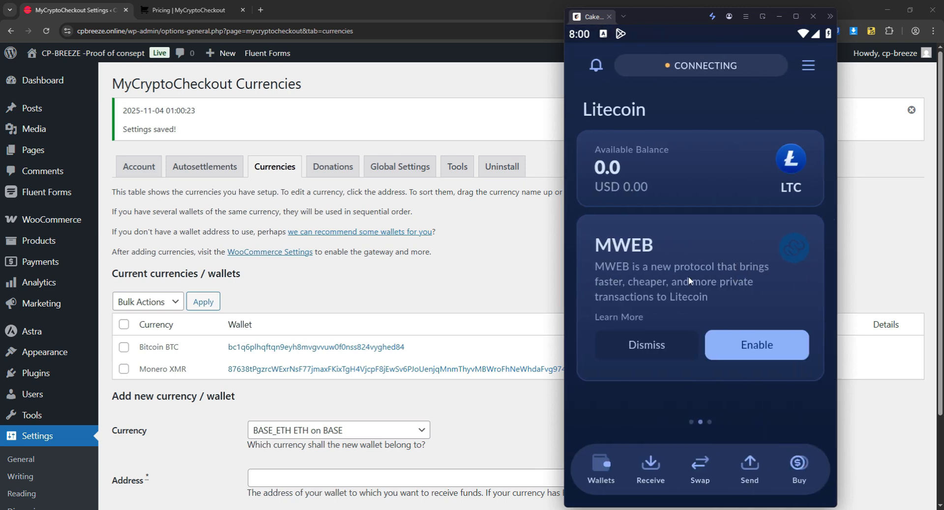
pyautogui.click(658, 465)
pyautogui.click(744, 463)
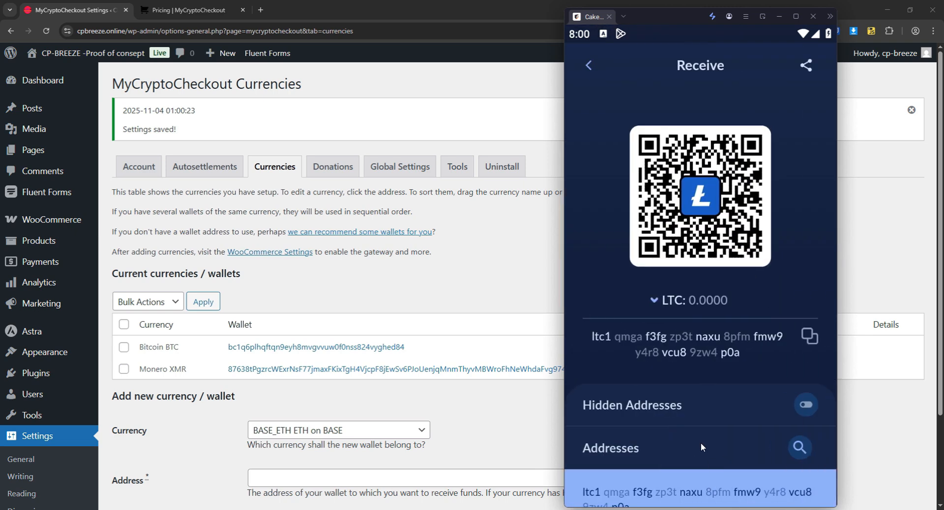
pyautogui.scroll(-5, 760, 408)
pyautogui.scroll(5, 751, 411)
pyautogui.click(808, 338)
# - Switch to the browser, add LTC Litecoin as a currency with the copied wallet address and save the settings
pyautogui.click(187, 416)
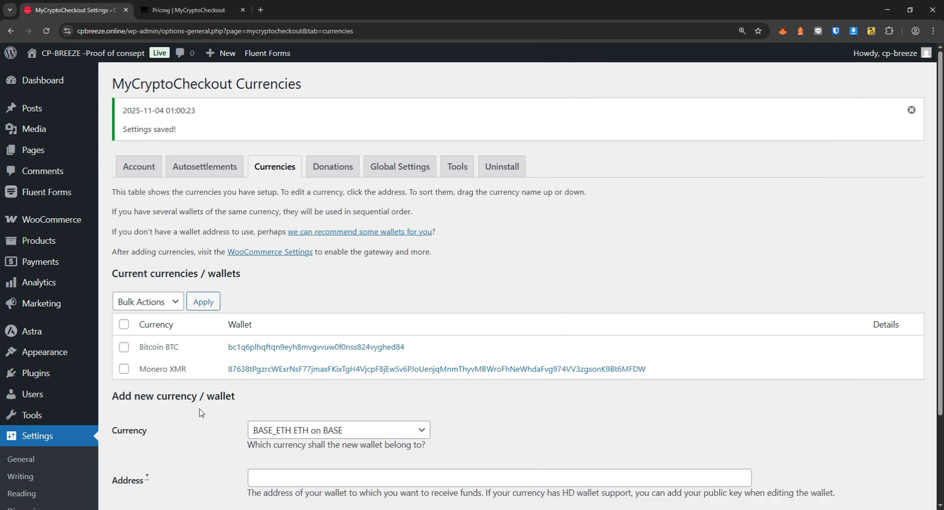
pyautogui.scroll(-1, 185, 416)
pyautogui.click(277, 382)
pyautogui.click(295, 206)
pyautogui.click(309, 434)
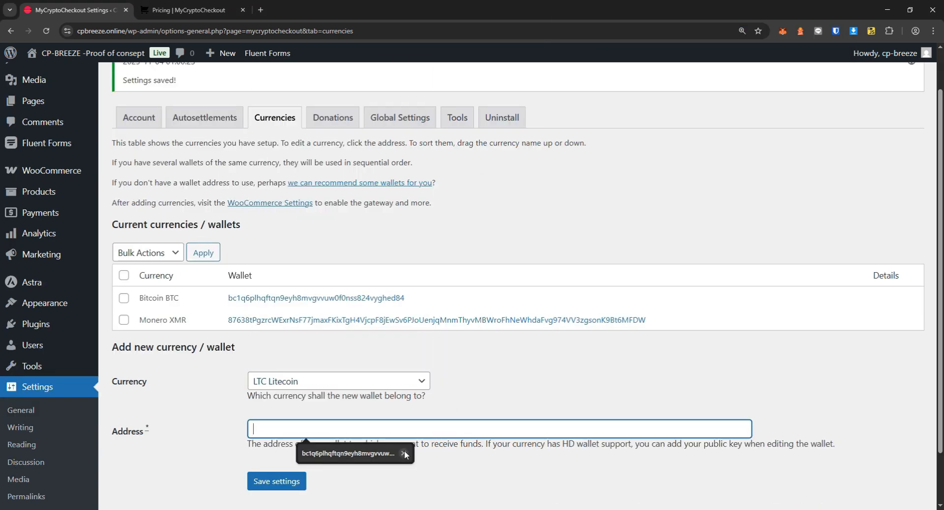
pyautogui.hotkey('ctrl', 'v')
pyautogui.click(280, 484)
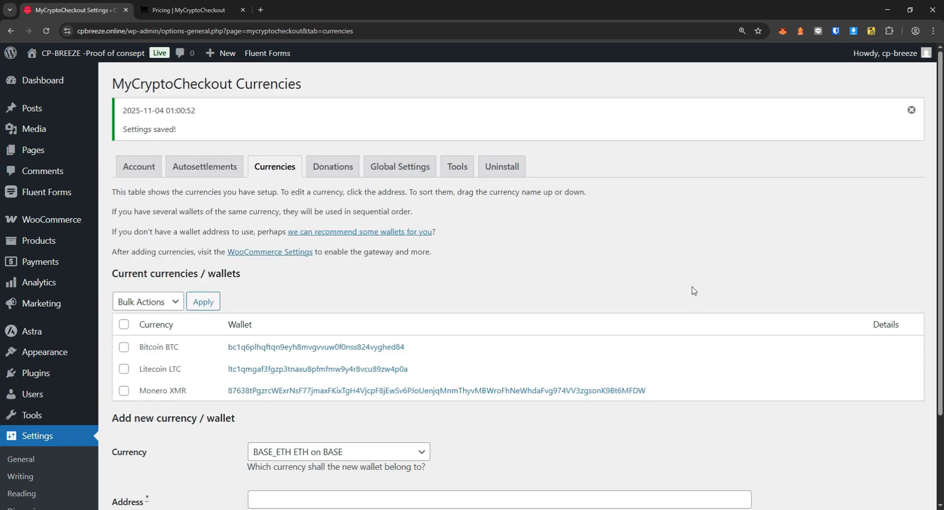
# - Switch to Cake Wallet, open the CP BREEZE ETH wallet and copy its receiving address
pyautogui.hotkey('alt', 'Tab')
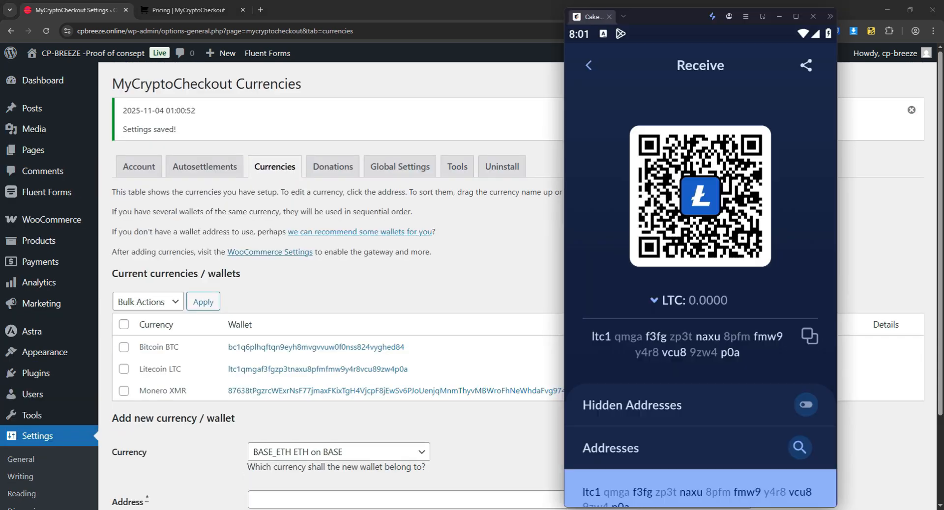
pyautogui.click(588, 66)
pyautogui.click(807, 63)
pyautogui.click(678, 217)
pyautogui.click(674, 337)
pyautogui.click(651, 465)
pyautogui.click(806, 295)
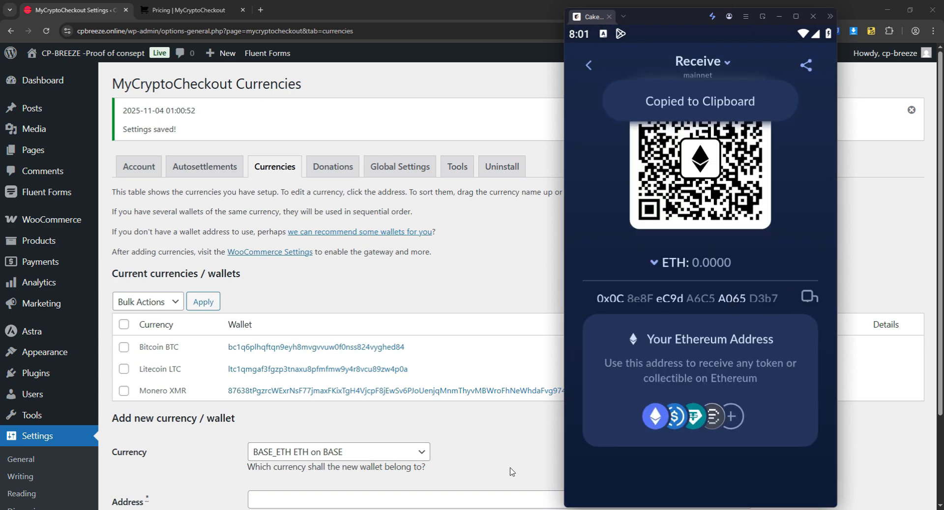
# - Switch to the browser, add Ethereum ETH as a currency with the copied wallet address and save the settings
pyautogui.click(361, 449)
pyautogui.click(290, 260)
pyautogui.press('Tab')
pyautogui.hotkey('ctrl', 'v')
pyautogui.press('Tab')
pyautogui.press('Return')
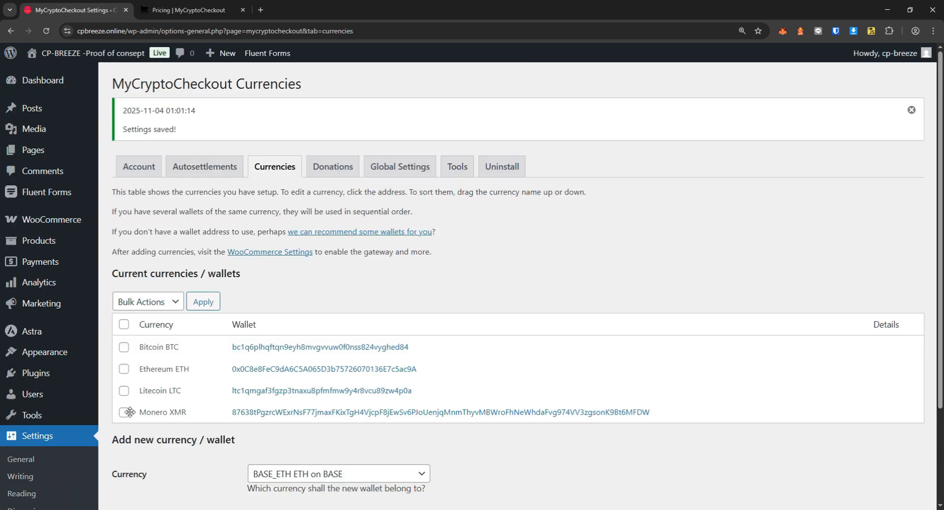
# - Reorder the current currencies so Monero XMR comes first and Litecoin LTC second
pyautogui.moveTo(142, 412); pyautogui.dragTo(161, 356)
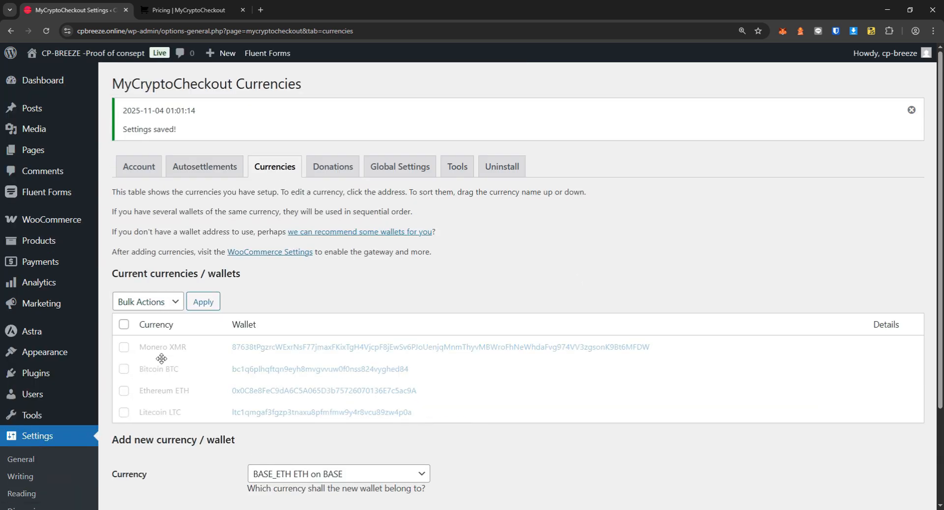
pyautogui.moveTo(160, 412); pyautogui.dragTo(168, 368)
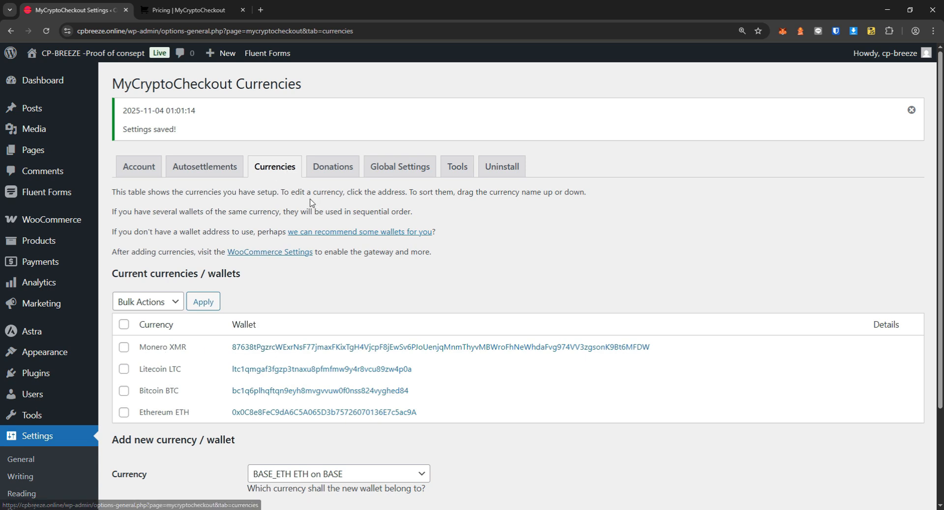
pyautogui.moveTo(297, 213); pyautogui.dragTo(404, 211)
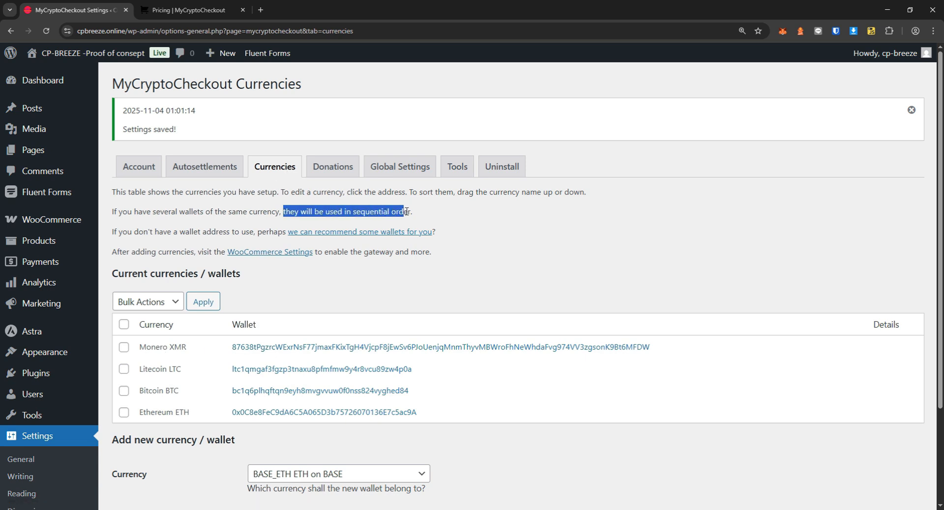
pyautogui.click(267, 210)
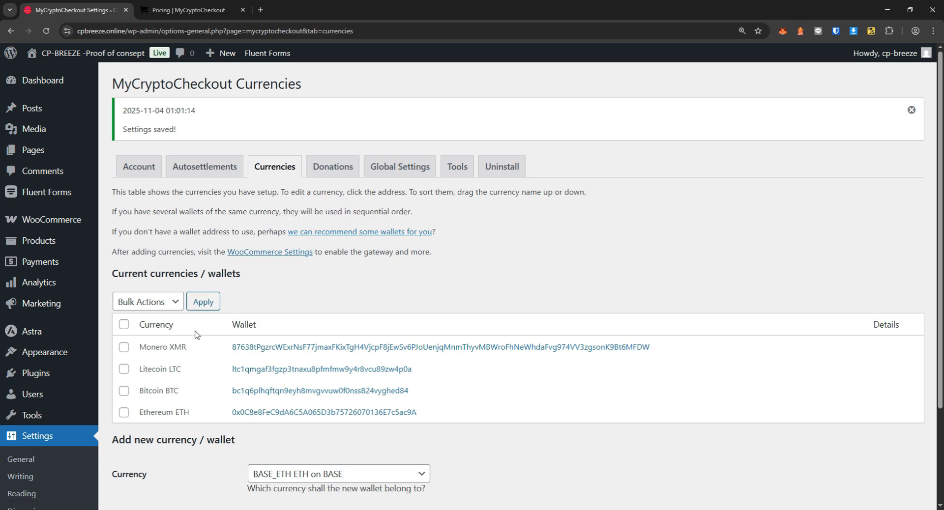
# - Set the MyCryptoCheckout gateway fee's markup percentage to -5 in the global settings and save
pyautogui.click(410, 167)
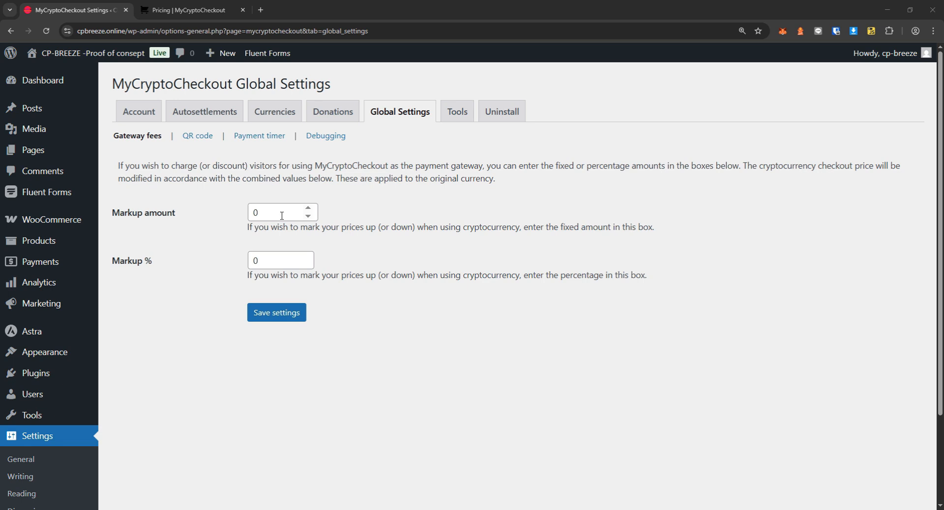
pyautogui.doubleClick(281, 255)
pyautogui.write('-5')
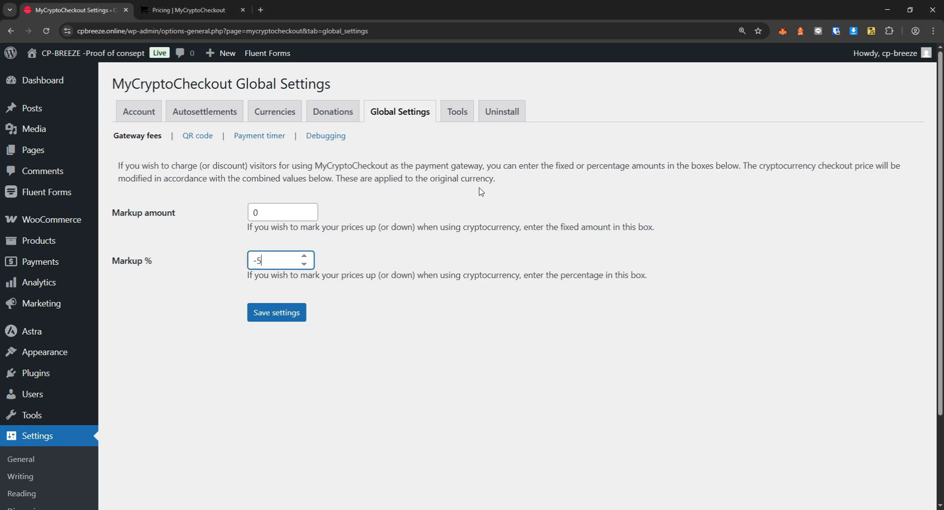
pyautogui.click(278, 313)
# - Disable cash on delivery payments among WooCommerce's offline payment methods and save the change
pyautogui.click(40, 249)
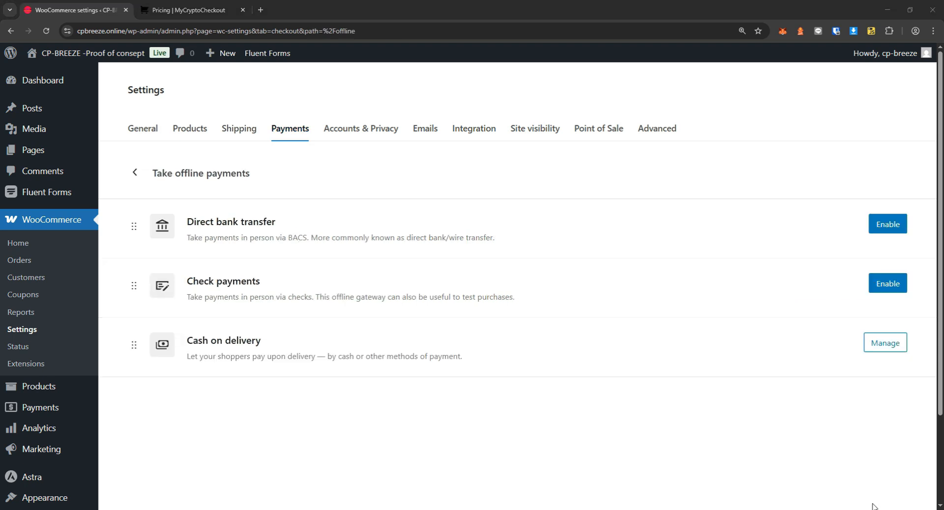
pyautogui.click(886, 344)
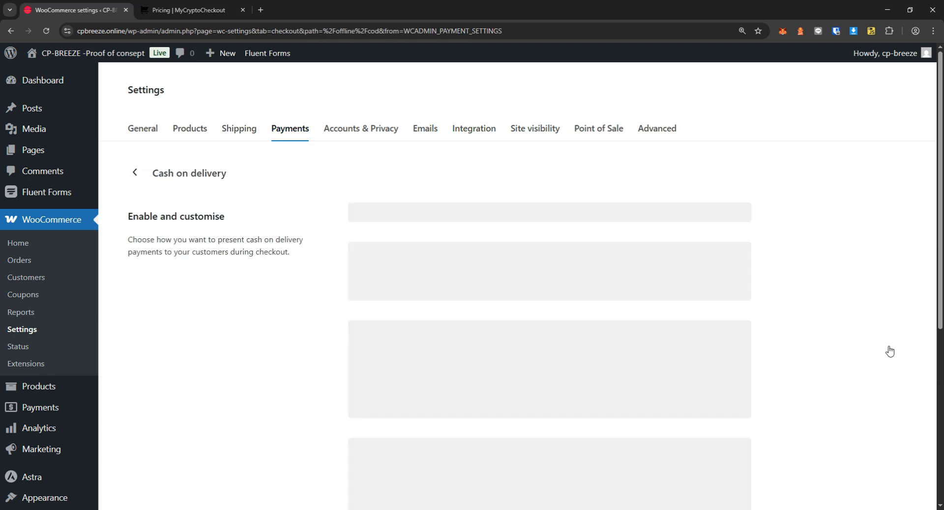
pyautogui.scroll(-5, 346, 208)
pyautogui.click(353, 343)
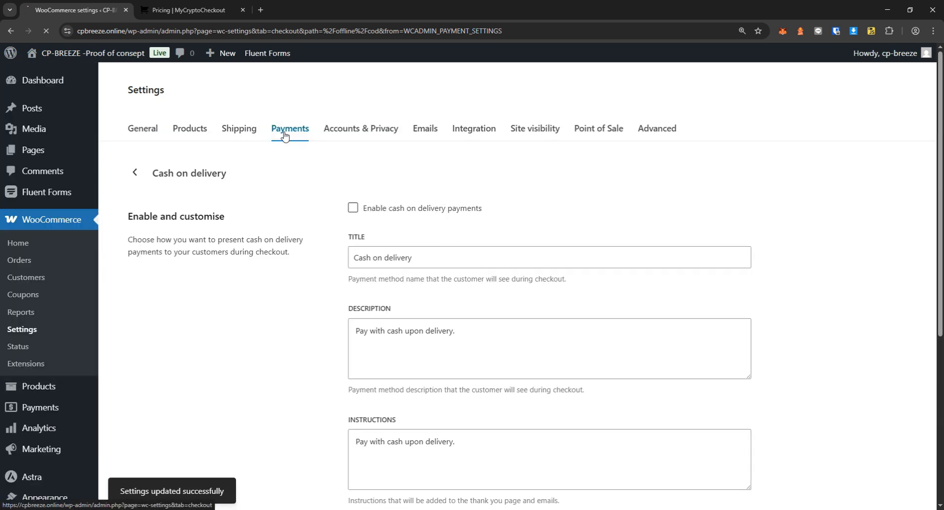
# - Enable MyCryptoCheckout as a WooCommerce payment provider and open its settings
pyautogui.click(139, 173)
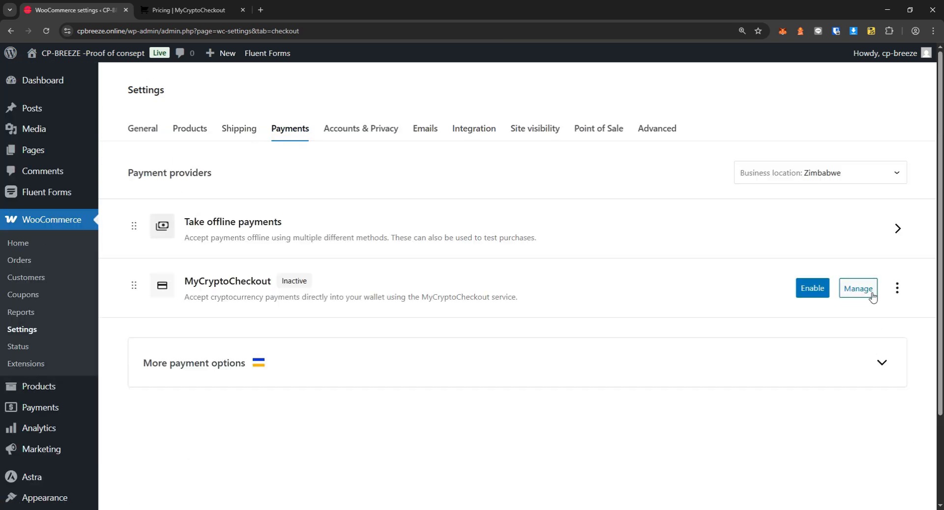
pyautogui.click(816, 295)
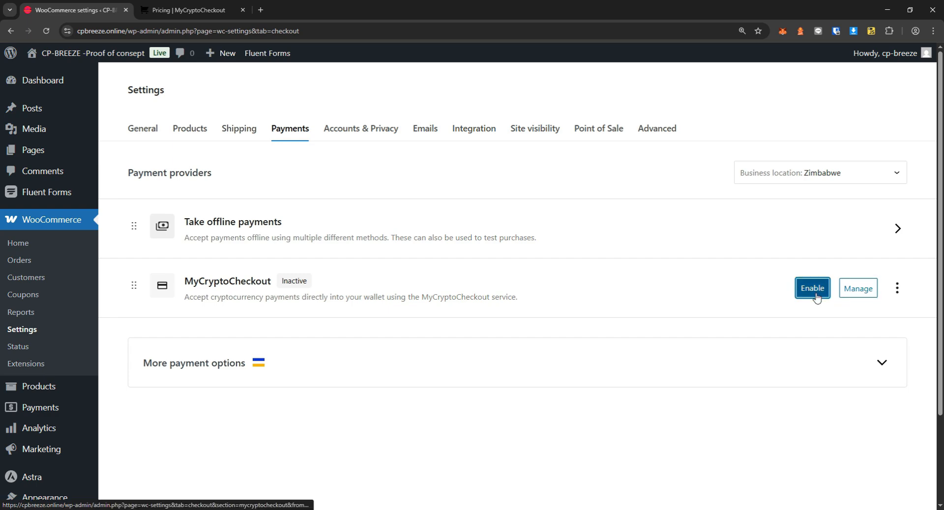
pyautogui.click(849, 292)
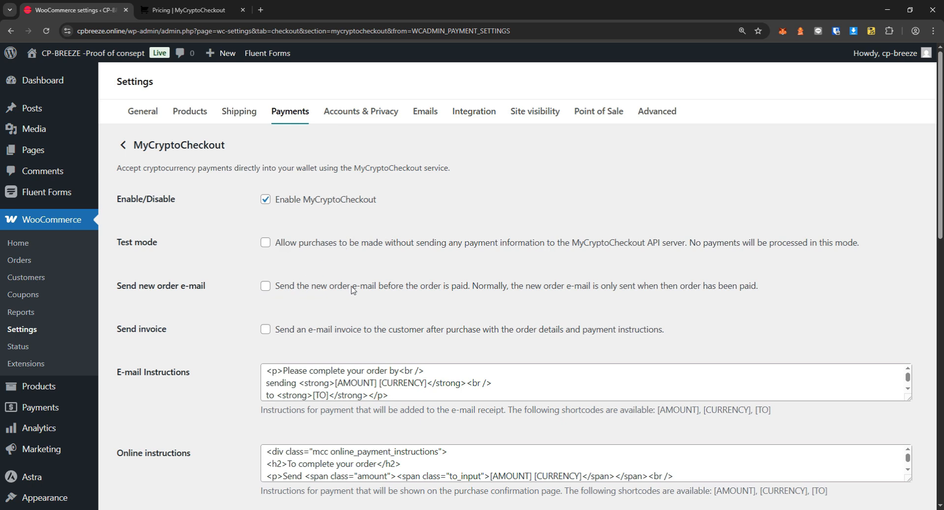
# - Try adding "- 5% discount" to the payment type name and restore it to "Cryptocurrency"
pyautogui.scroll(-2, 288, 316)
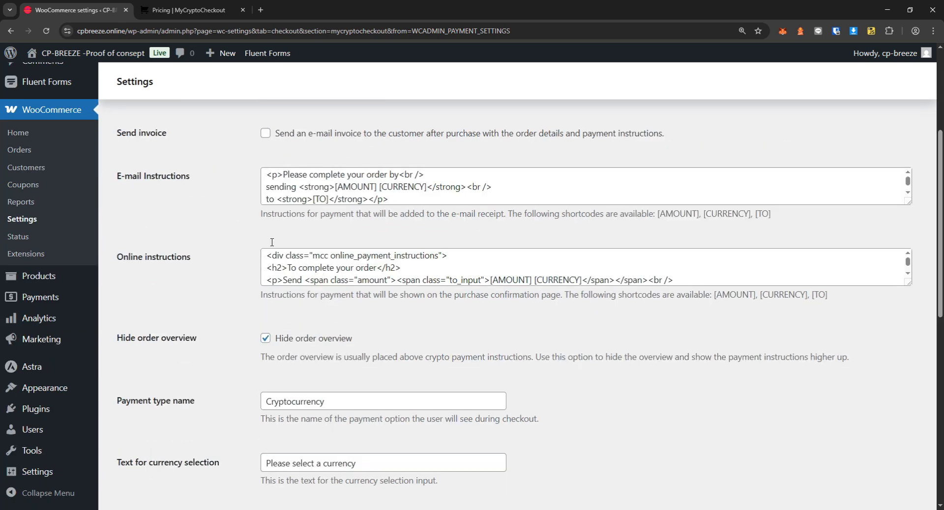
pyautogui.scroll(-1, 316, 322)
pyautogui.click(359, 354)
pyautogui.write('- ')
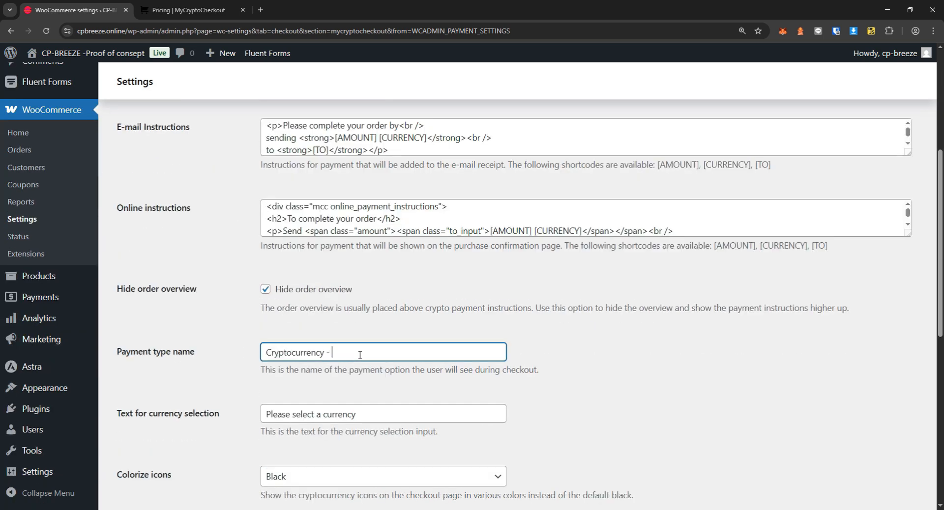
pyautogui.write('5% Discount')
pyautogui.moveTo(333, 354); pyautogui.dragTo(411, 352)
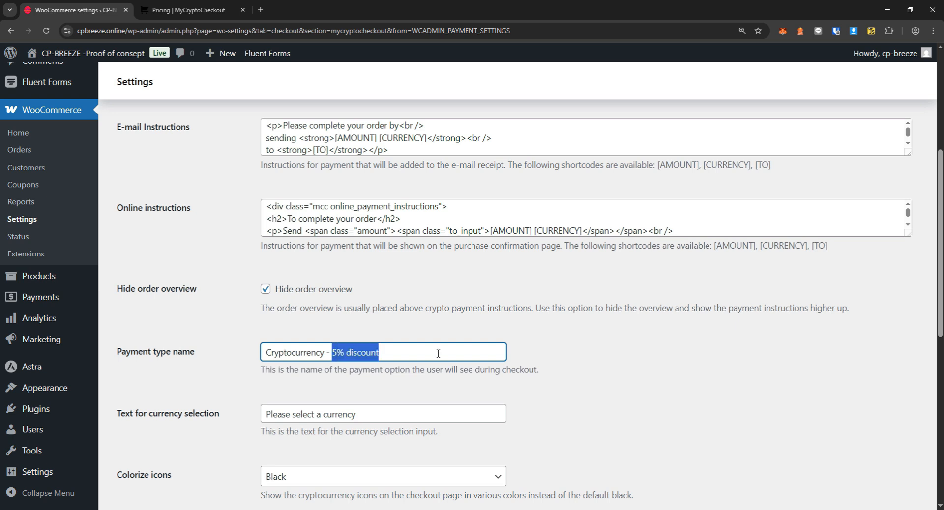
pyautogui.press('BackSpace')
pyautogui.press('BackSpace')
# - Try adding "- xmr prefered" to the currency selection text and restore it to "Please select a currency"
pyautogui.click(388, 414)
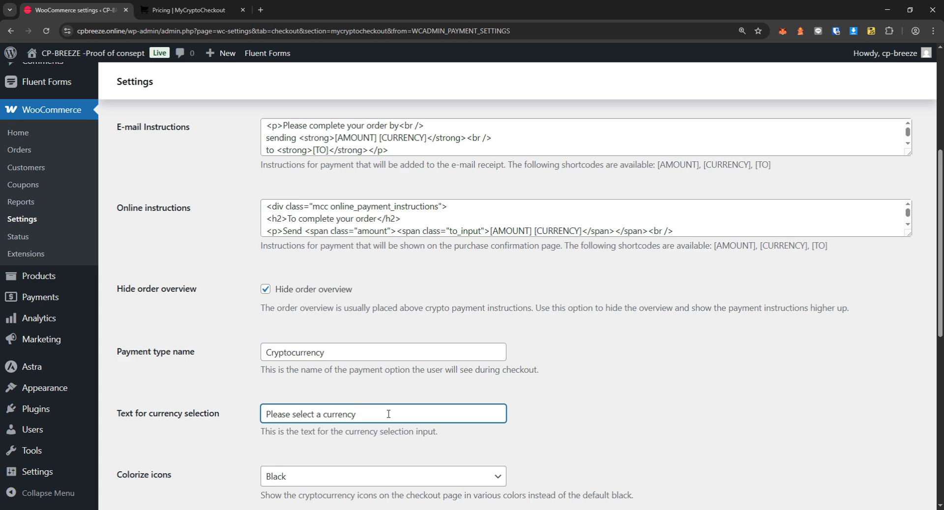
pyautogui.write('- xmr prefered')
pyautogui.press('BackSpace')
pyautogui.press('BackSpace')
pyautogui.press('BackSpace')
pyautogui.press('BackSpace')
pyautogui.press('BackSpace')
pyautogui.press('BackSpace')
pyautogui.press('BackSpace')
pyautogui.press('BackSpace')
pyautogui.press('BackSpace')
pyautogui.press('BackSpace')
pyautogui.press('BackSpace')
pyautogui.press('BackSpace')
# - Set the checkout icons' colorization to Brand colors and save the MyCryptoCheckout payment settings
pyautogui.scroll(-1, 388, 415)
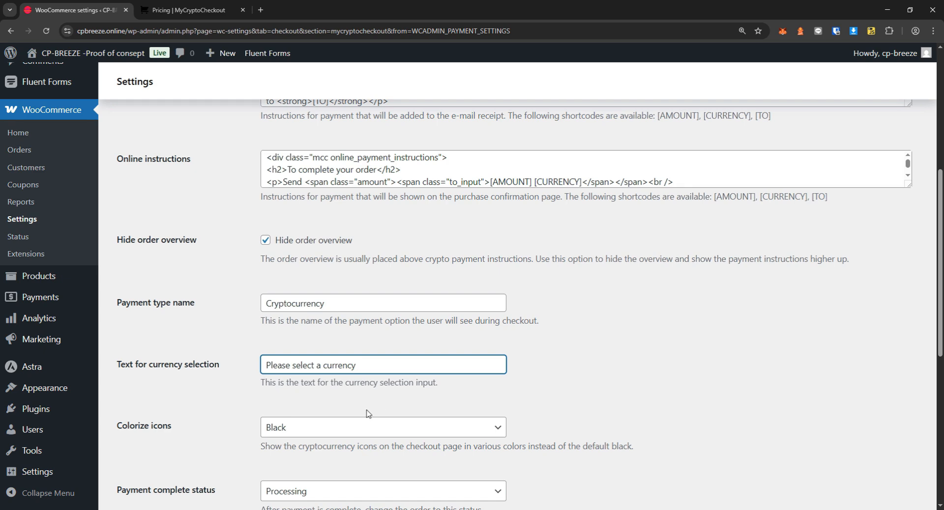
pyautogui.click(337, 427)
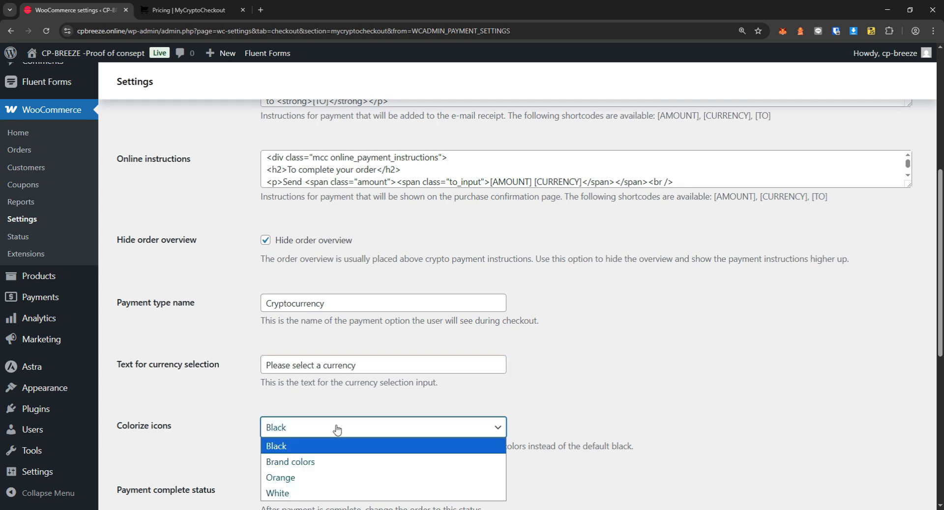
pyautogui.click(307, 466)
pyautogui.scroll(-1, 343, 434)
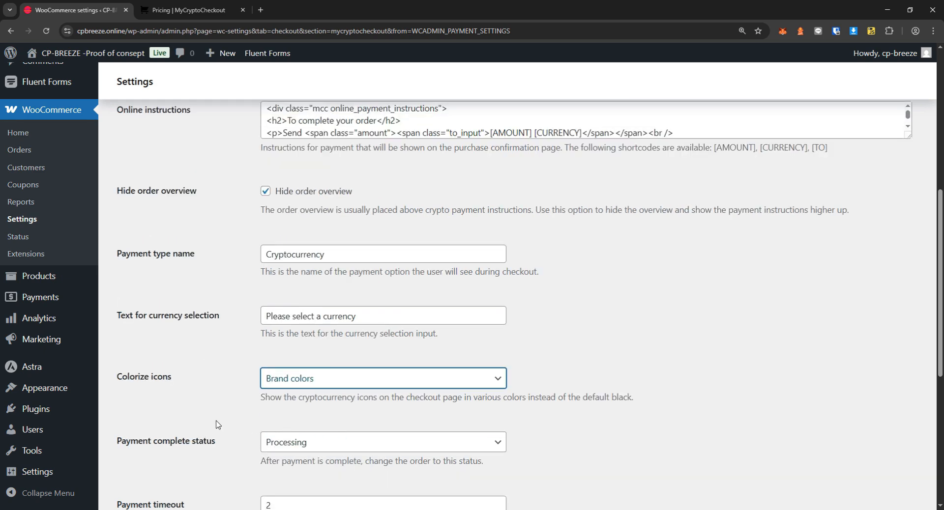
pyautogui.scroll(-1, 214, 429)
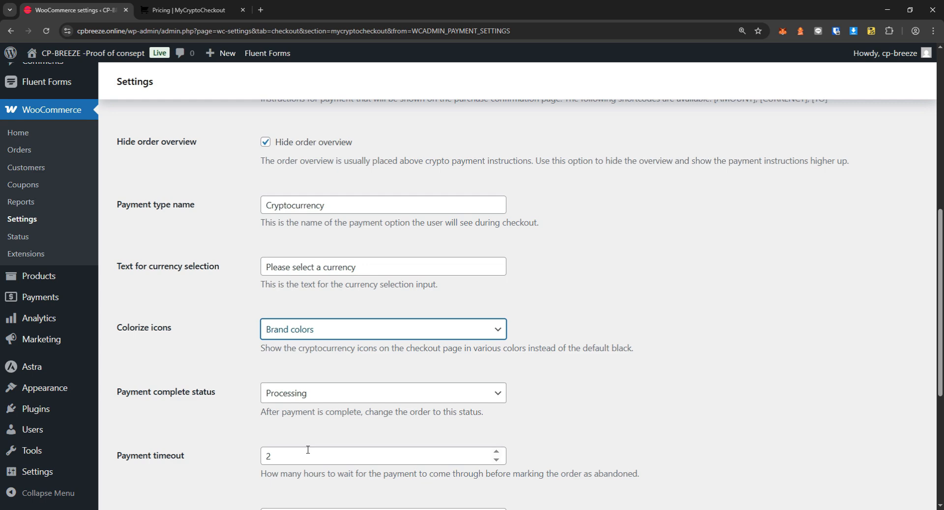
pyautogui.scroll(-1, 292, 430)
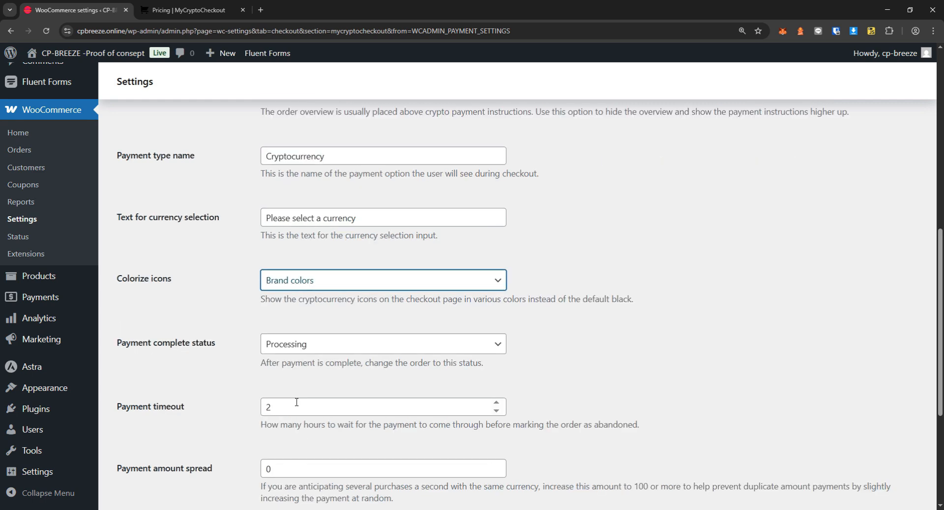
pyautogui.scroll(-3, 300, 381)
pyautogui.scroll(-1, 347, 336)
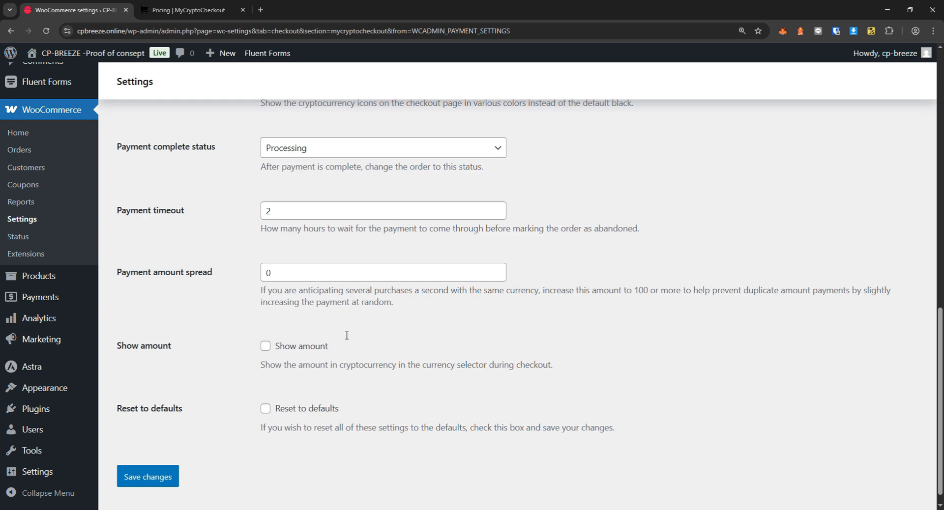
pyautogui.click(154, 477)
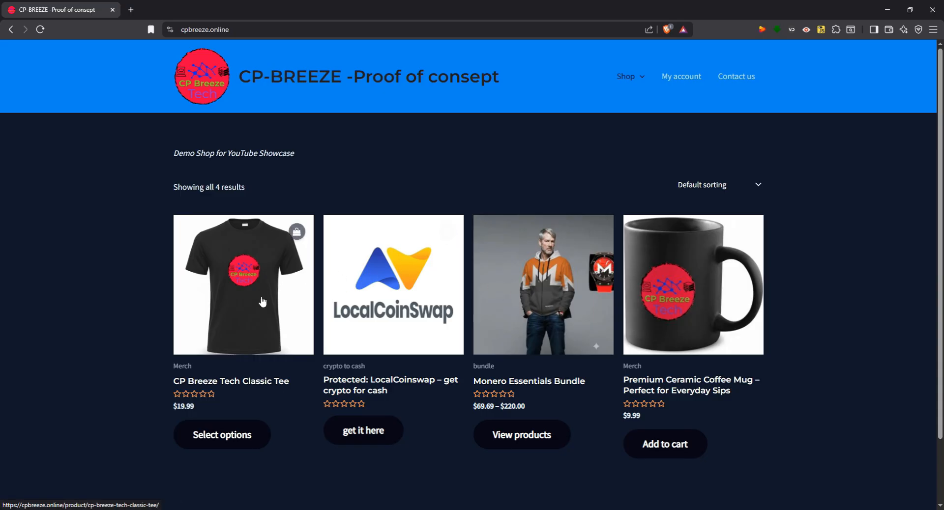
# - View the CP Breeze Tech Classic Tee in the store and open its variations for editing in the WooCommerce admin
pyautogui.click(233, 330)
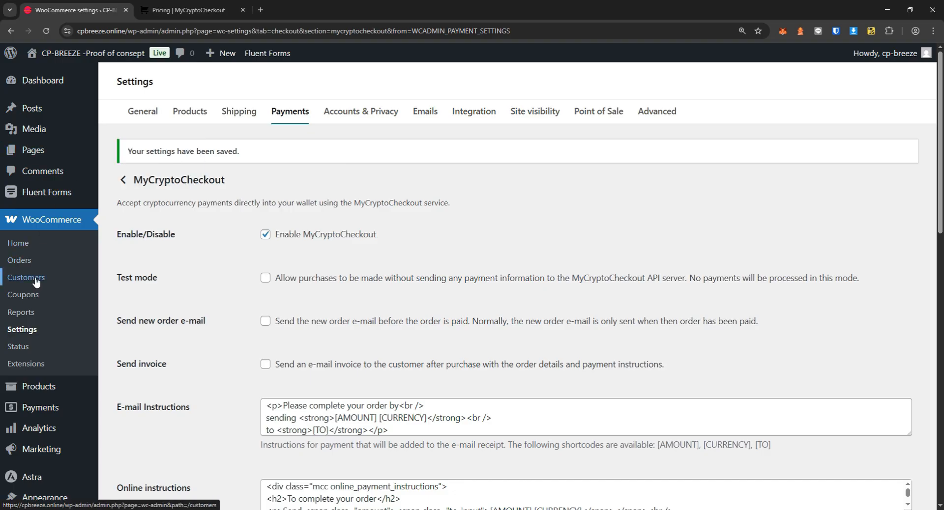
pyautogui.click(43, 384)
pyautogui.scroll(-1, 197, 394)
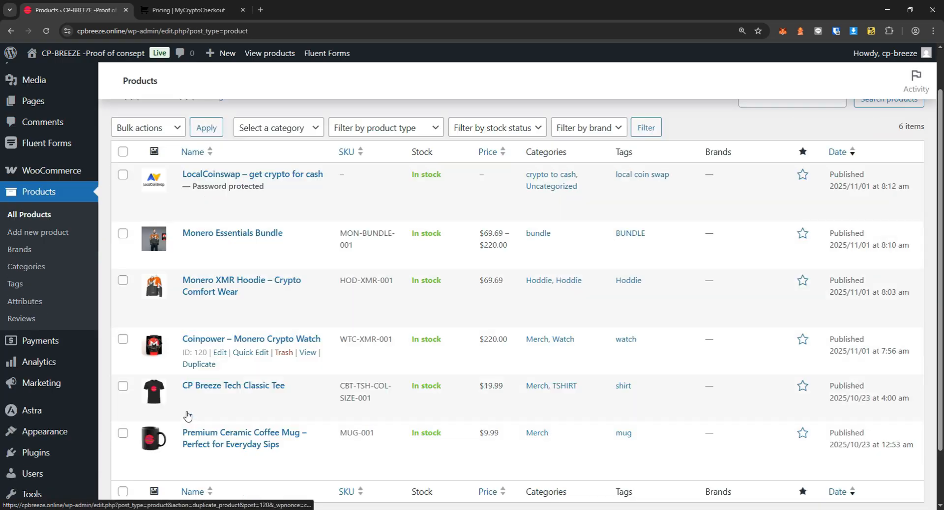
pyautogui.click(220, 399)
pyautogui.click(147, 414)
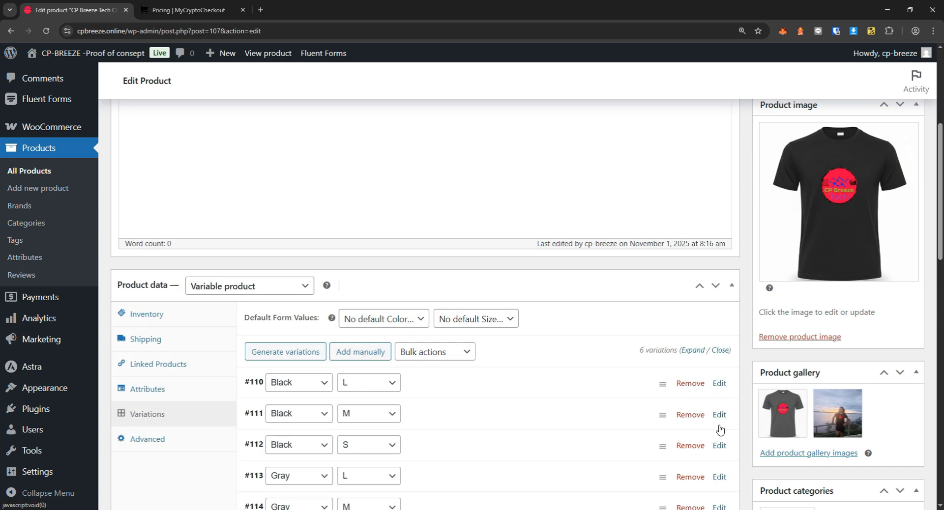
# - Schedule a $1 sale price on the Black L variation from 2025-11-03 to 2025-11-04
pyautogui.click(719, 388)
pyautogui.scroll(-3, 708, 393)
pyautogui.click(561, 414)
pyautogui.click(305, 486)
pyautogui.click(269, 388)
pyautogui.click(551, 487)
pyautogui.click(537, 389)
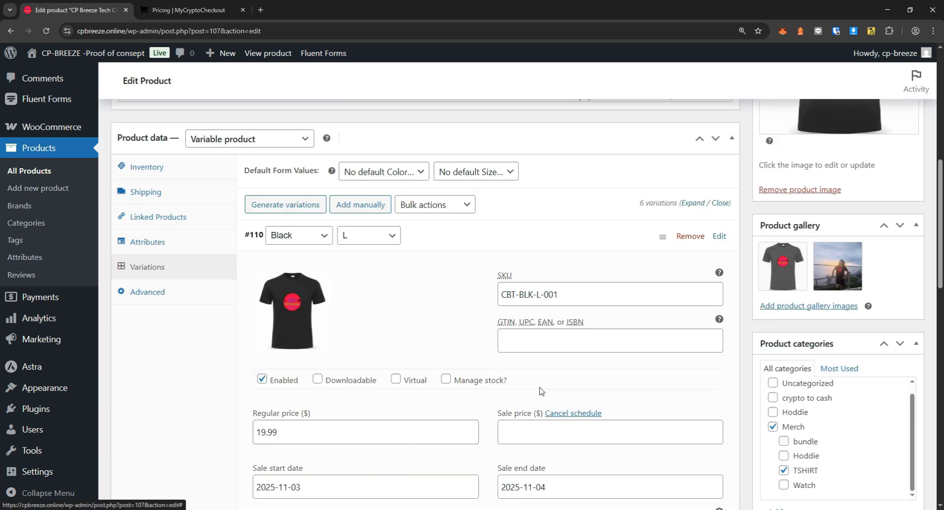
pyautogui.click(540, 437)
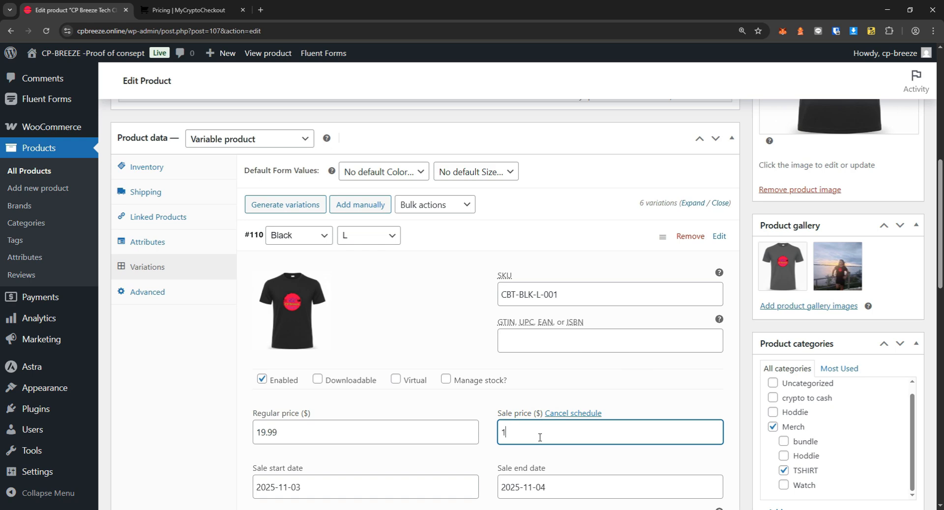
pyautogui.write('1')
# - Schedule a $1 sale price on the Black M variation from 2025-11-03 to 2025-11-04
pyautogui.scroll(-9, 540, 437)
pyautogui.click(720, 292)
pyautogui.click(561, 372)
pyautogui.click(305, 445)
pyautogui.click(268, 345)
pyautogui.click(531, 445)
pyautogui.click(537, 344)
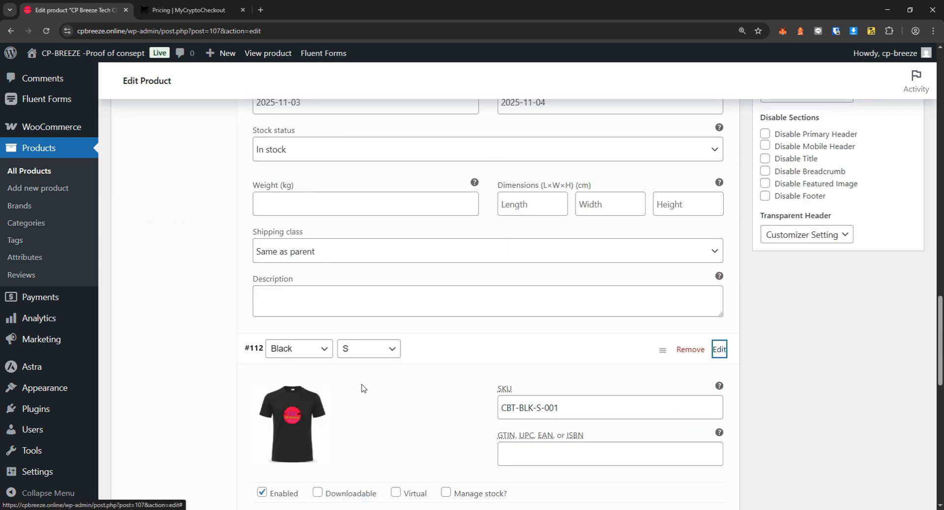
# - Schedule the same sale on the Black S variation as on the Black M variation
pyautogui.scroll(-3, 681, 357)
pyautogui.click(561, 380)
pyautogui.click(305, 453)
pyautogui.click(271, 352)
pyautogui.click(535, 453)
pyautogui.click(537, 351)
# - Save the variation changes and update the tee product
pyautogui.scroll(-10, 537, 352)
pyautogui.click(284, 306)
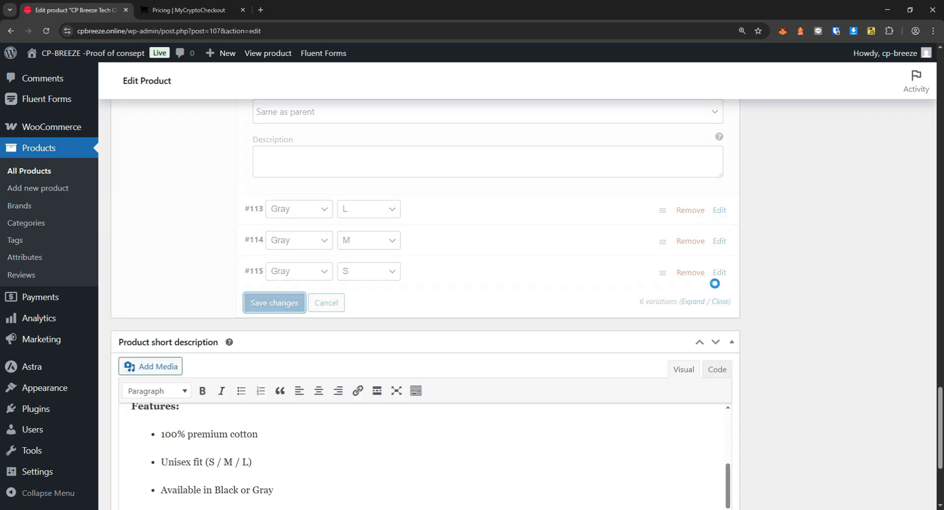
pyautogui.scroll(20, 784, 285)
pyautogui.click(895, 269)
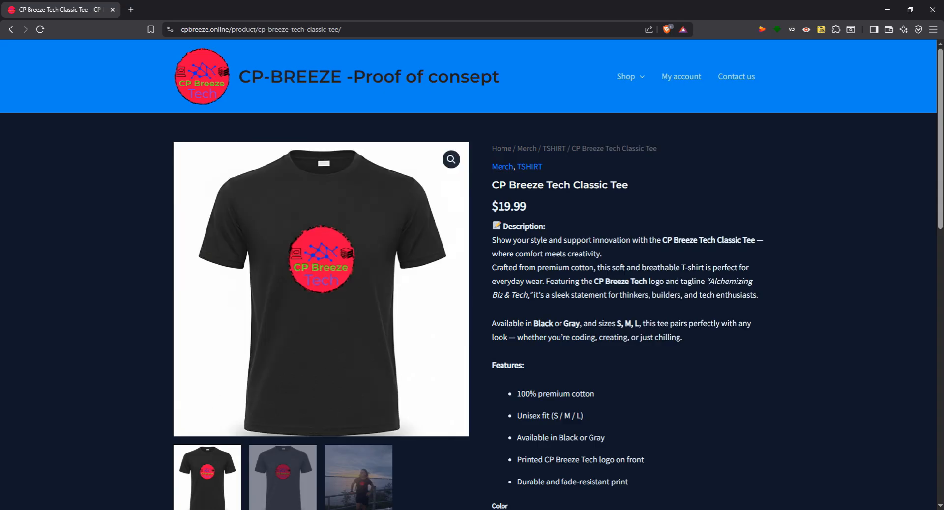
# - Reload the tee's store page and select the color Black and the size M
pyautogui.press('F5')
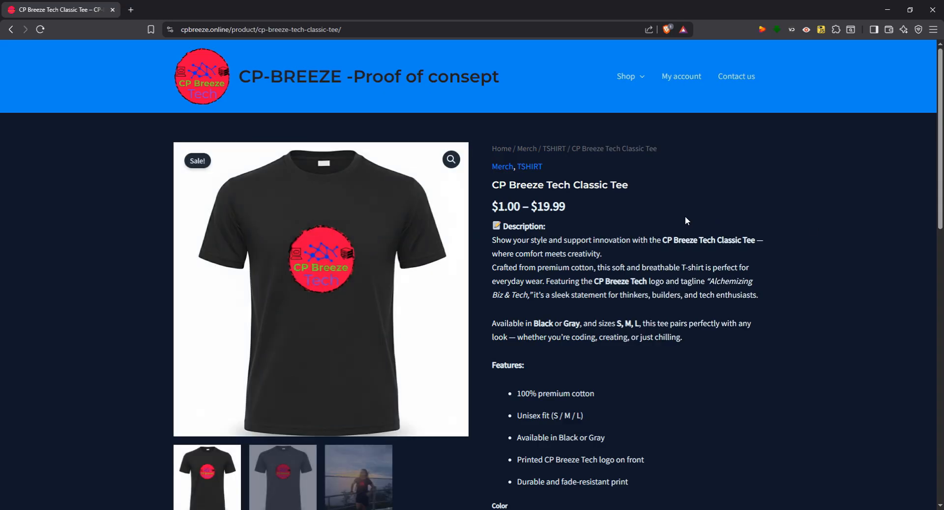
pyautogui.scroll(-3, 525, 211)
pyautogui.click(518, 381)
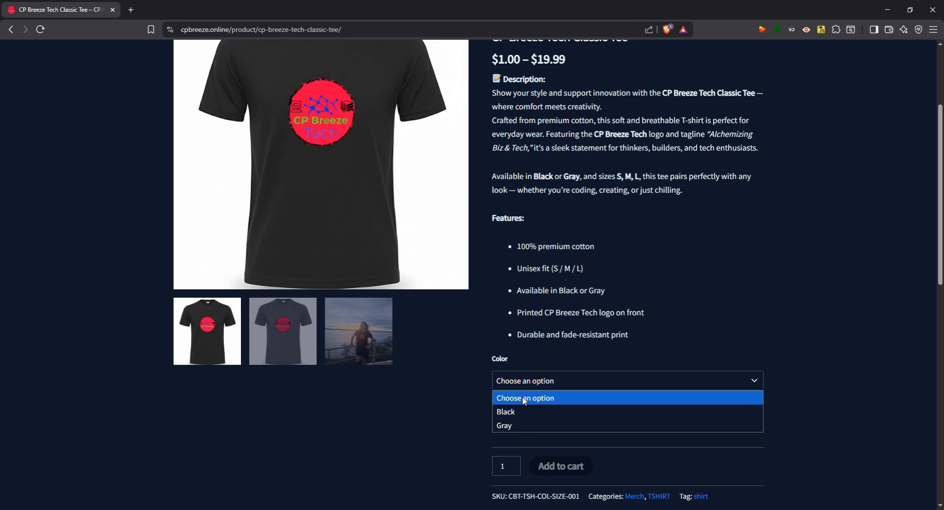
pyautogui.click(528, 412)
pyautogui.click(531, 421)
pyautogui.click(518, 467)
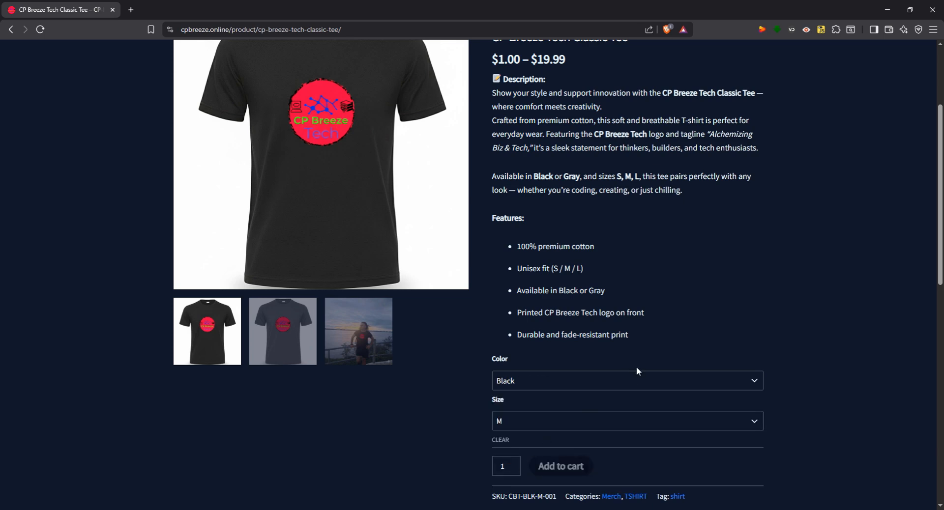
# - View the product gallery photo of the shirt being worn outdoors
pyautogui.scroll(-2, 633, 366)
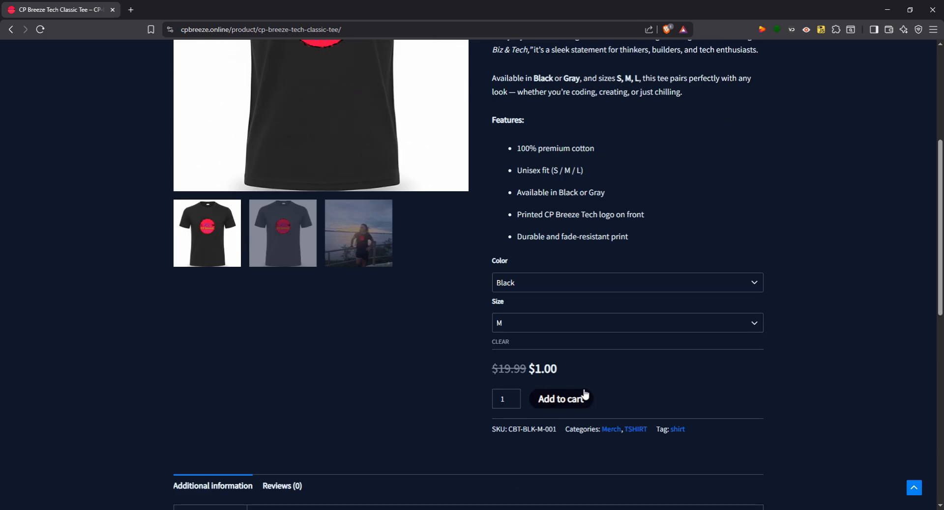
pyautogui.click(391, 229)
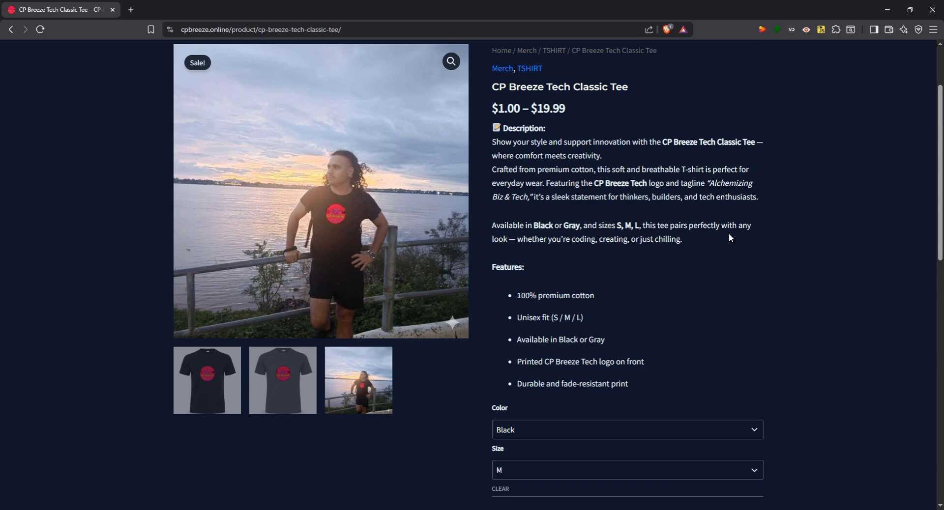
pyautogui.scroll(-2, 581, 241)
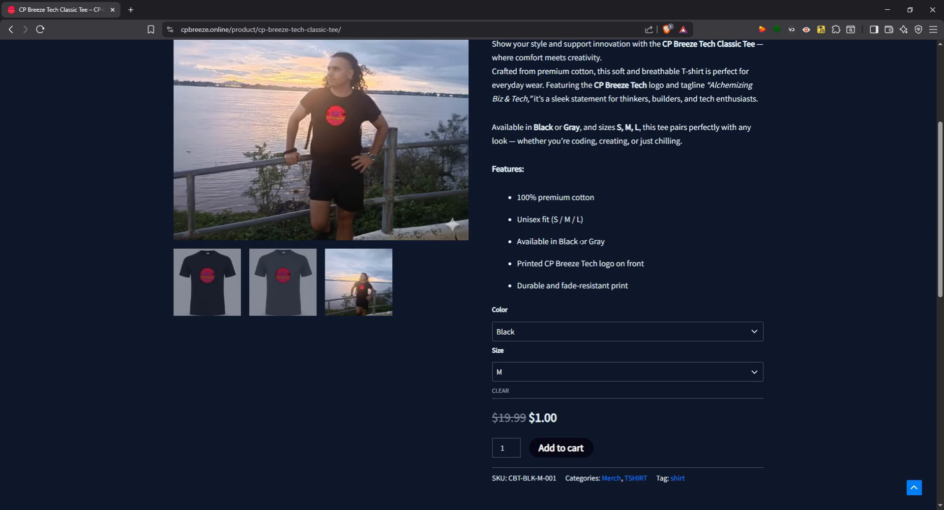
# - Add one Black, M tee to the cart and proceed from the cart to checkout
pyautogui.hotkey('alt', 'Tab')
pyautogui.click(579, 447)
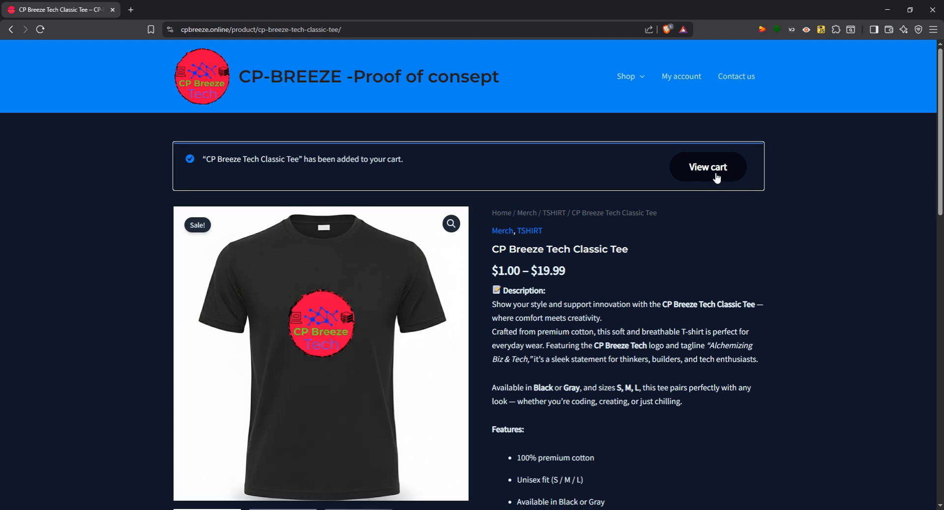
pyautogui.click(716, 178)
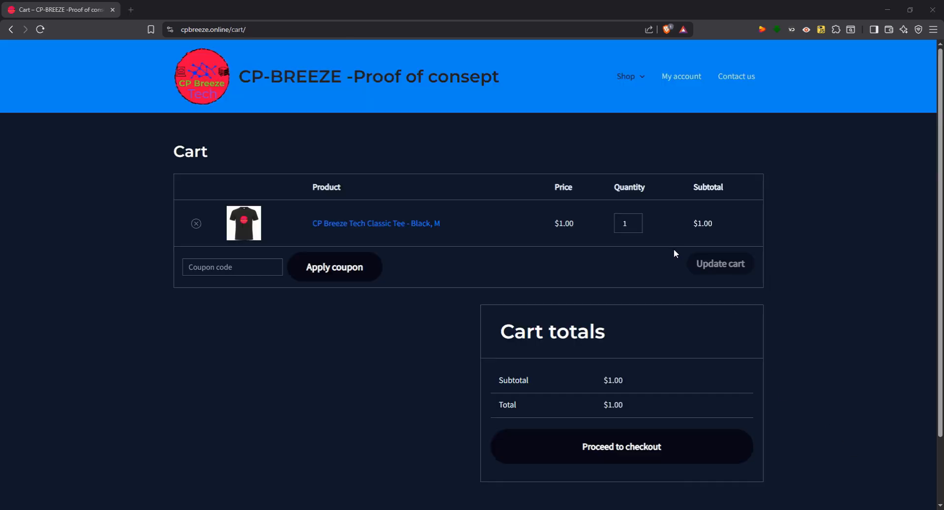
pyautogui.click(626, 458)
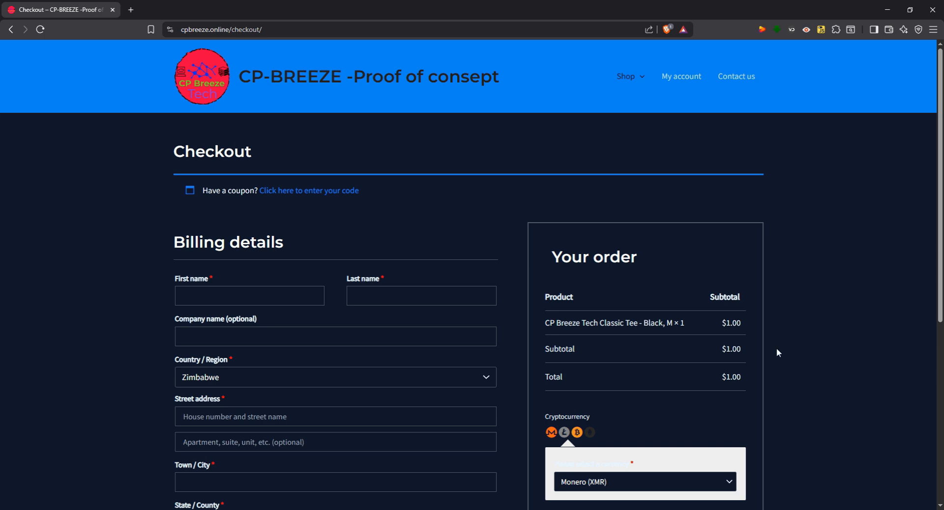
# - Search the web in a new tab for "the white house address and zip code"
pyautogui.hotkey('ctrl', 't')
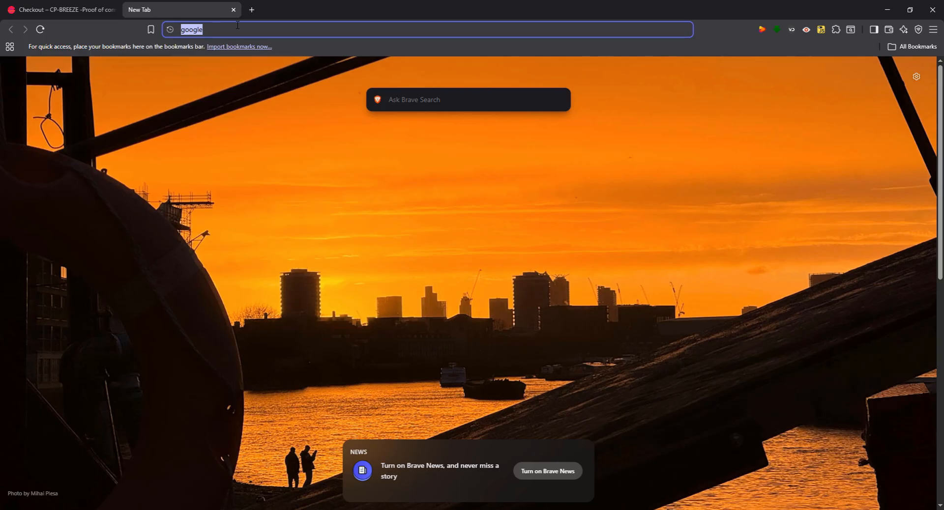
pyautogui.write('the white house official website')
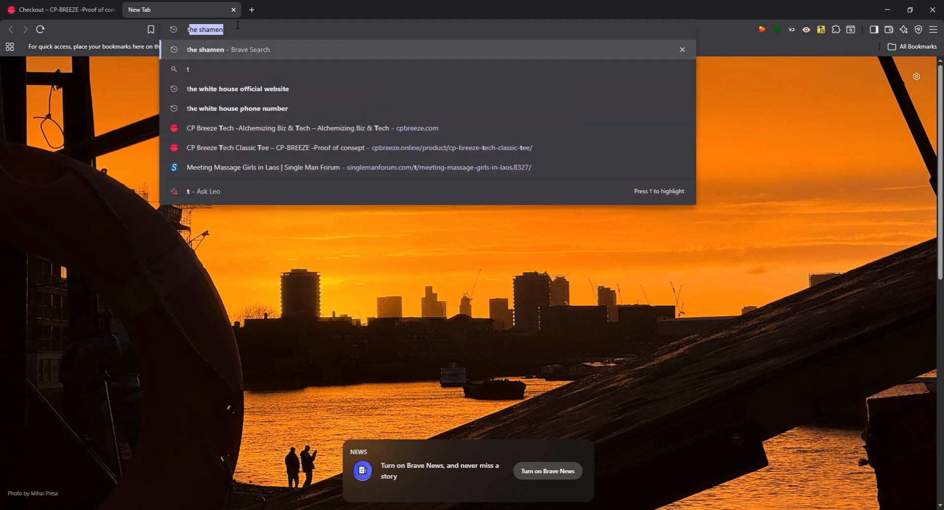
pyautogui.press('Return')
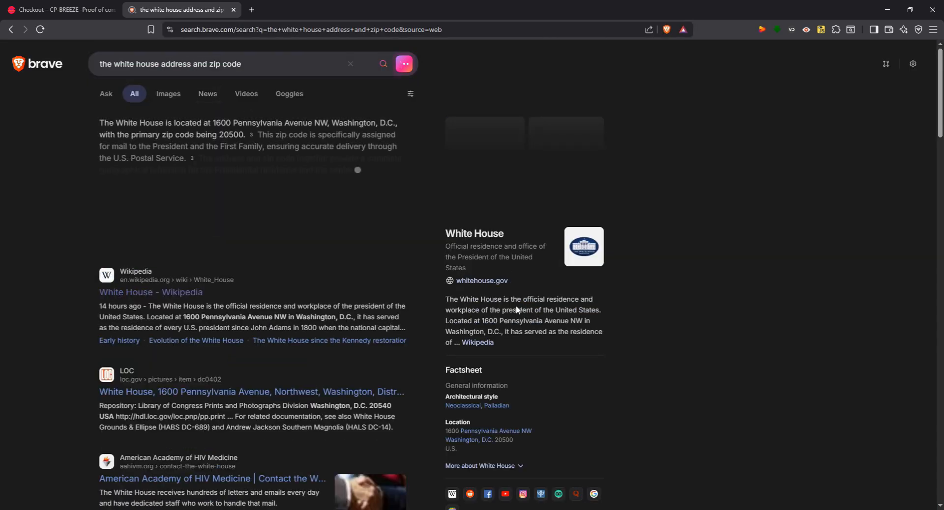
# - Return to the checkout and fill in the customer's first name, last name and the company name "cp breeze tech"
pyautogui.click(101, 6)
pyautogui.click(285, 297)
pyautogui.click(295, 319)
pyautogui.click(404, 298)
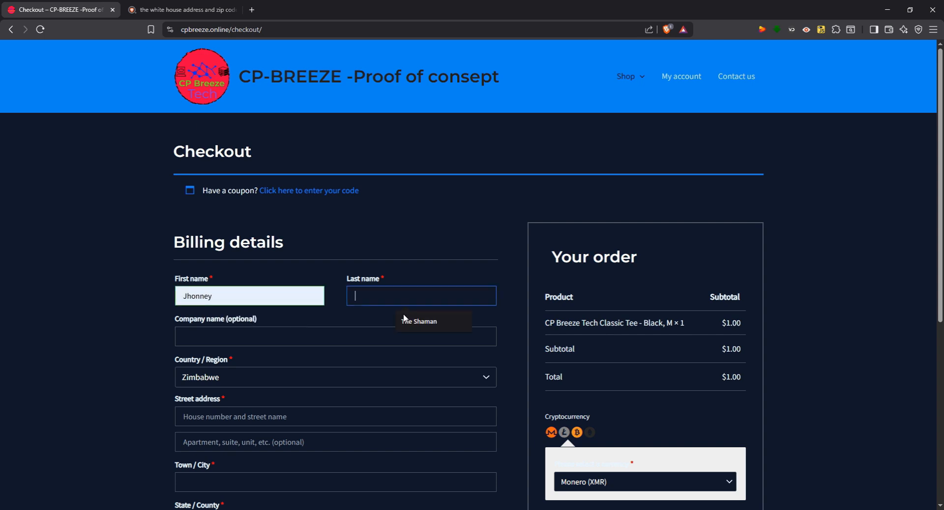
pyautogui.click(407, 319)
pyautogui.click(242, 334)
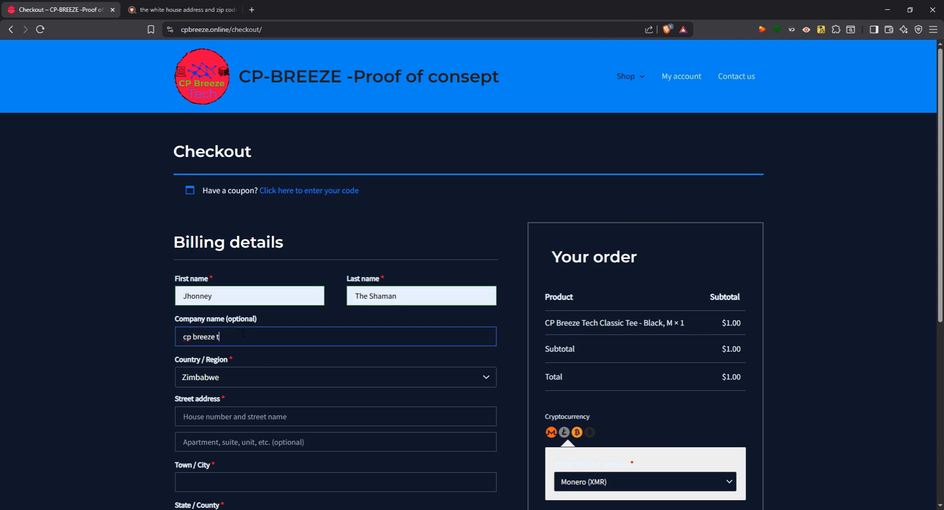
# - Set the billing country to United States (US) and enter the street address
pyautogui.click(265, 386)
pyautogui.write('uni')
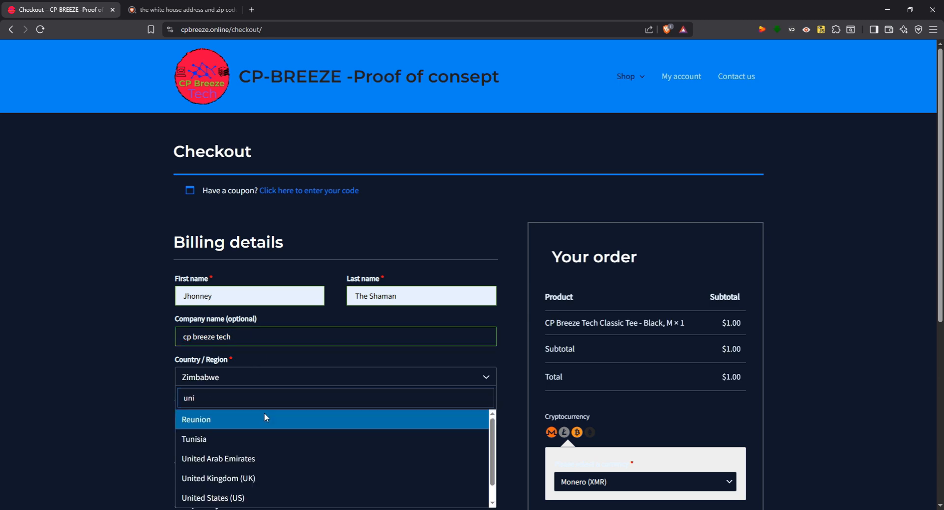
pyautogui.click(205, 502)
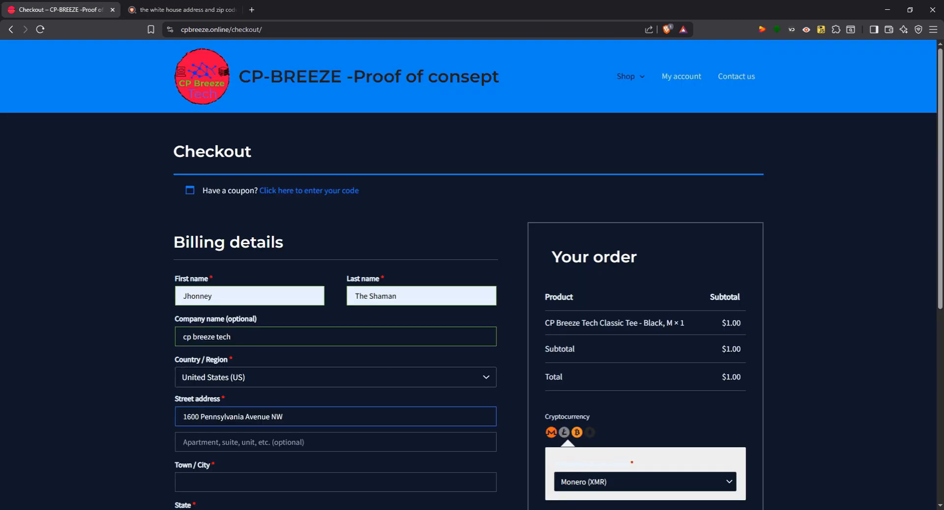
# - Fill in the billing town and ZIP code and choose Washington as the state
pyautogui.scroll(-2, 145, 414)
pyautogui.click(224, 385)
pyautogui.click(235, 407)
pyautogui.click(223, 423)
pyautogui.write('ws')
pyautogui.press('BackSpace')
pyautogui.write('a')
pyautogui.click(223, 411)
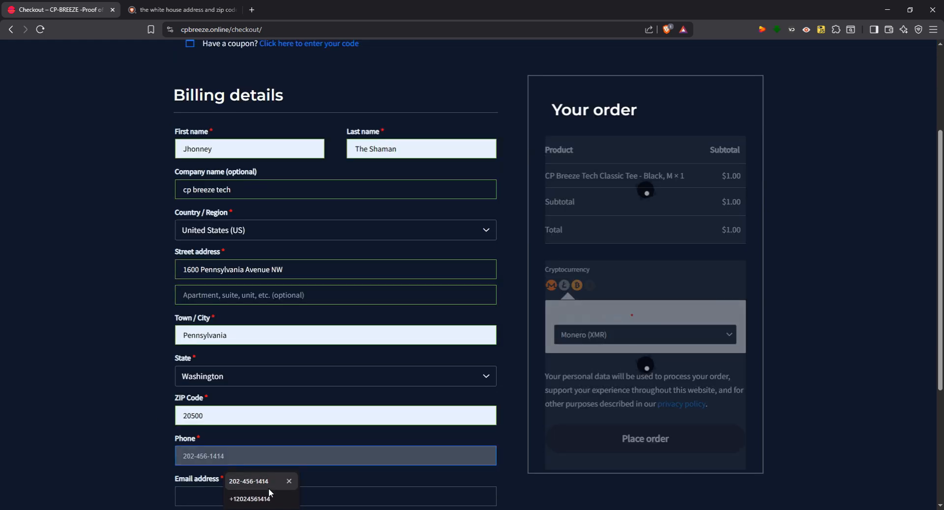
# - Fill in the customer's phone number and e-mail address in the billing details
pyautogui.click(270, 498)
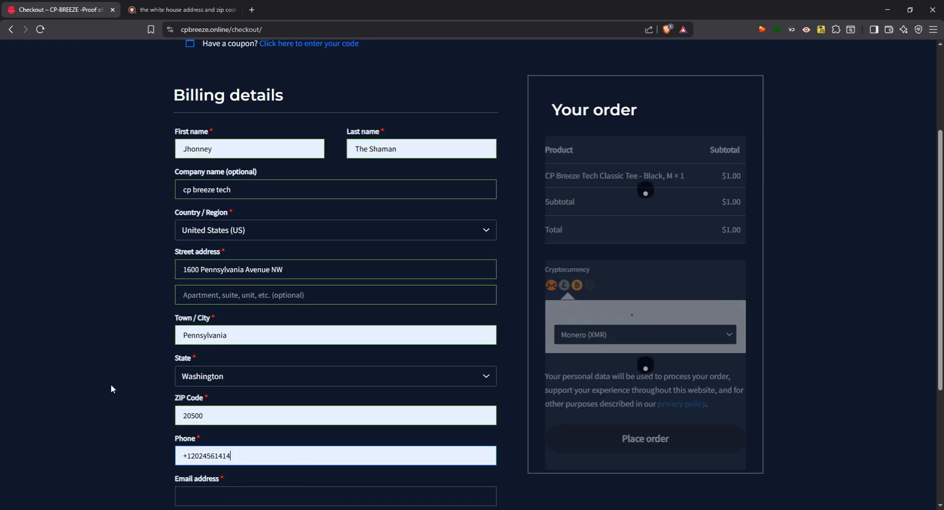
pyautogui.scroll(-2, 114, 387)
pyautogui.click(201, 396)
pyautogui.click(263, 423)
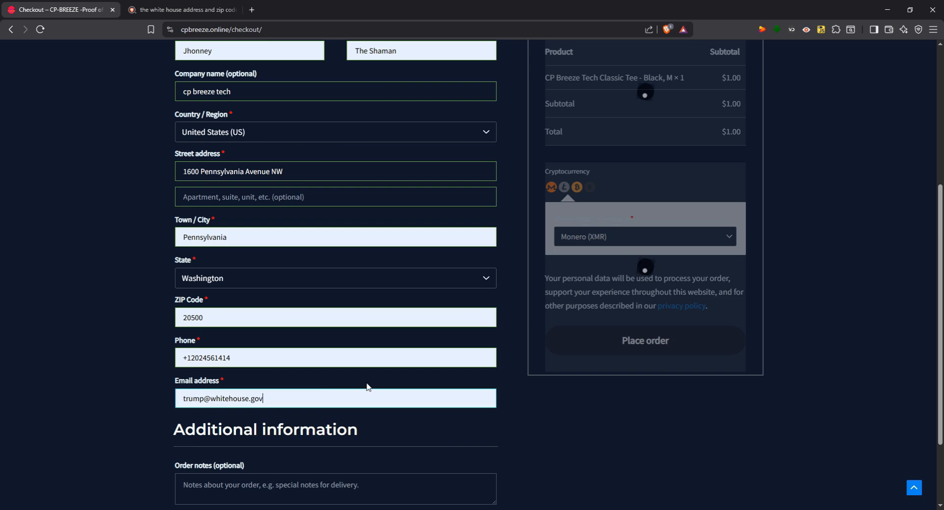
# - Highlight the currency selection label and choose Monero (XMR) as the payment currency
pyautogui.scroll(2, 596, 416)
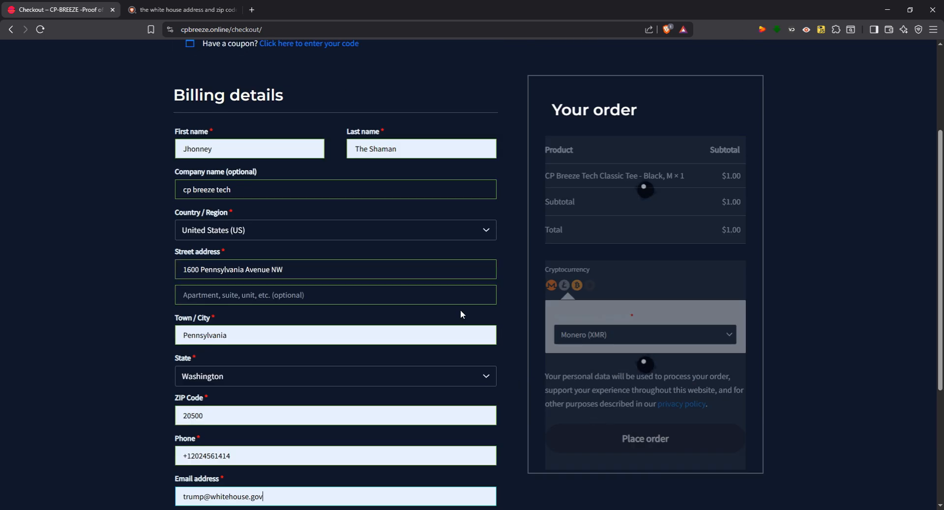
pyautogui.moveTo(634, 318); pyautogui.dragTo(538, 313)
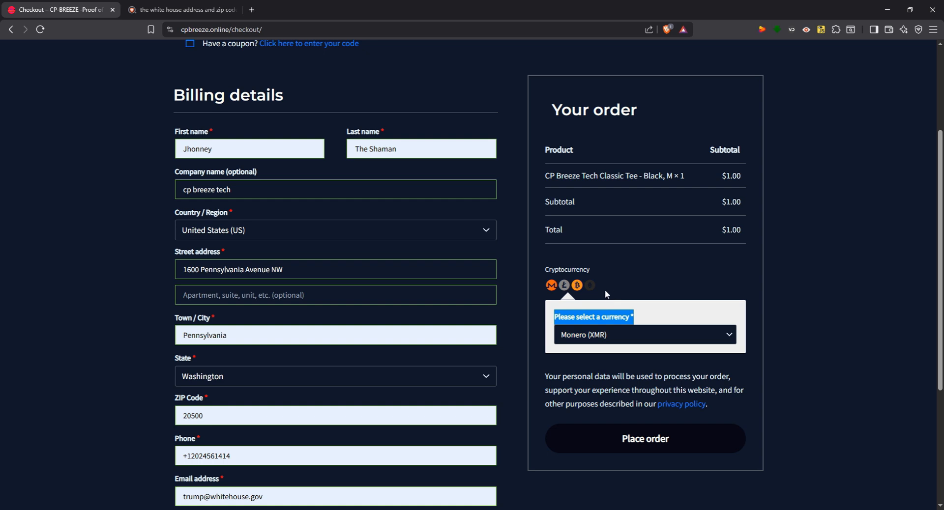
pyautogui.click(607, 337)
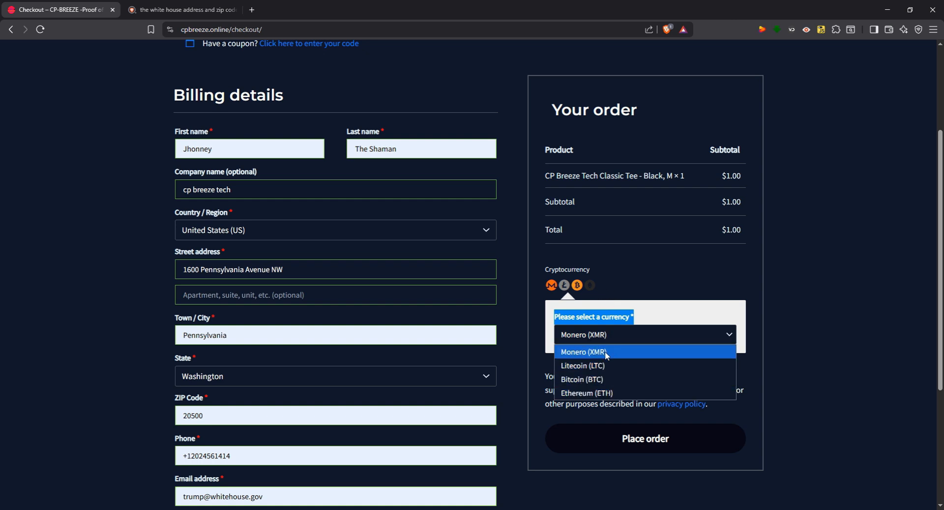
pyautogui.click(650, 353)
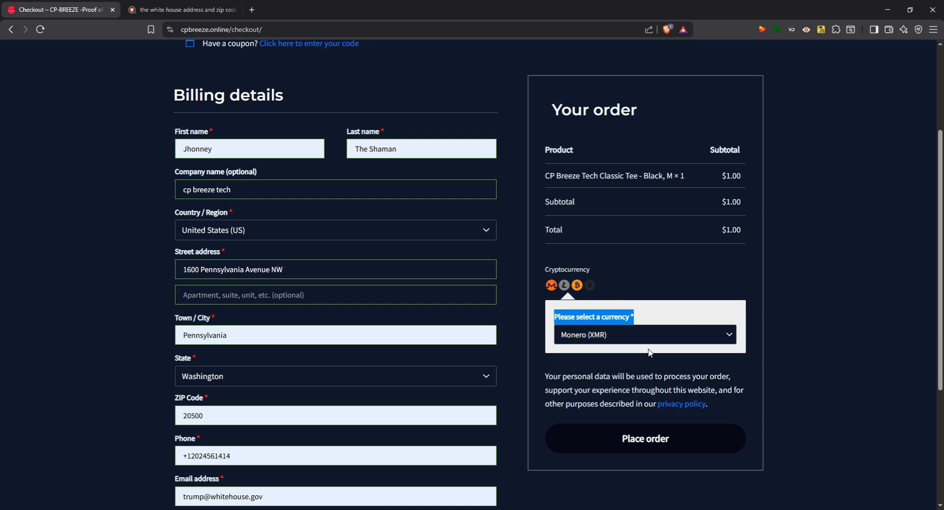
# - Open the store's privacy policy in a new tab and close that tab
pyautogui.keyDown('ctrl'); pyautogui.click(681, 404); pyautogui.keyUp('ctrl')
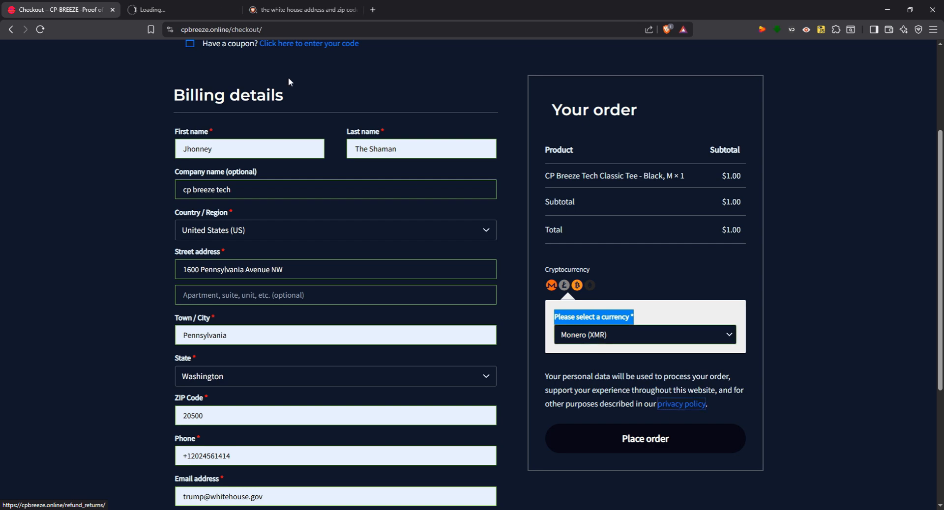
pyautogui.click(215, 5)
pyautogui.click(233, 9)
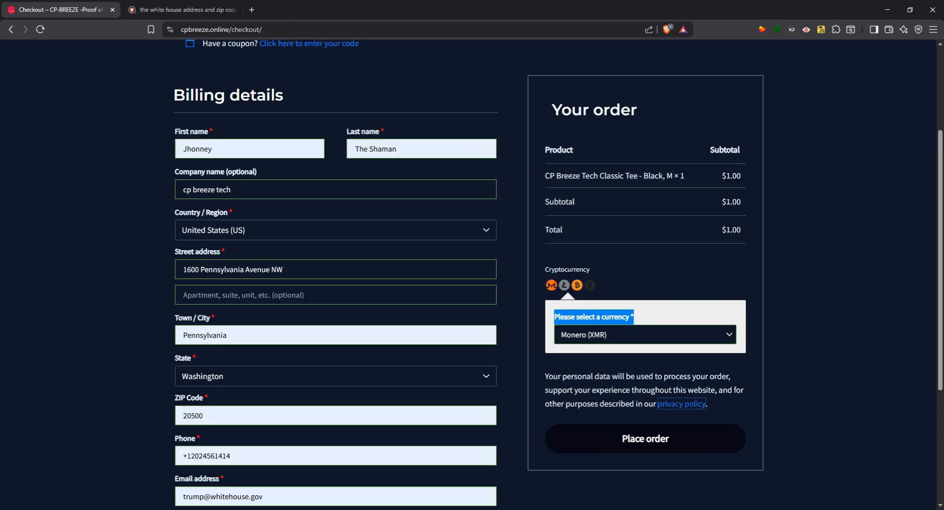
# - Place the order and review the Monero payment instructions and order details on the order-received page
pyautogui.click(643, 440)
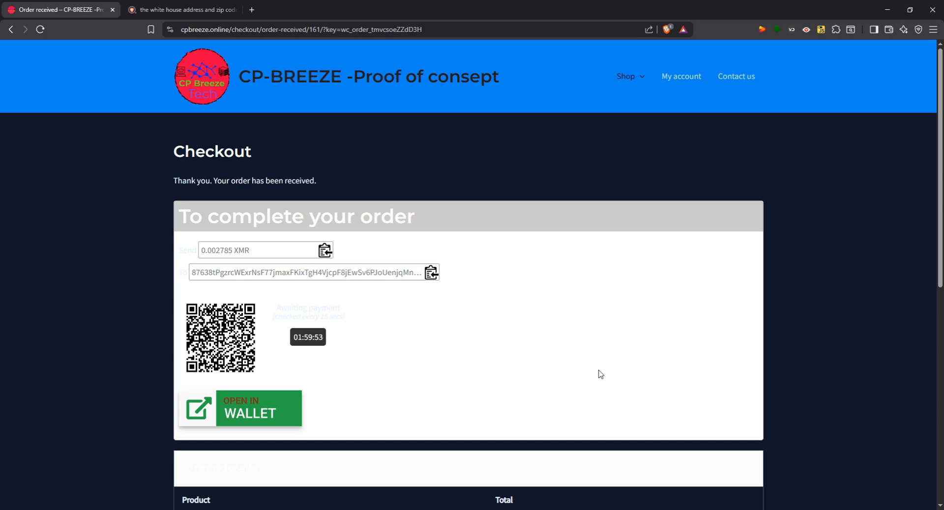
pyautogui.moveTo(600, 373); pyautogui.dragTo(247, 197)
pyautogui.scroll(-2, 463, 326)
pyautogui.moveTo(427, 369); pyautogui.dragTo(172, 358)
pyautogui.click(506, 322)
pyautogui.scroll(-2, 451, 378)
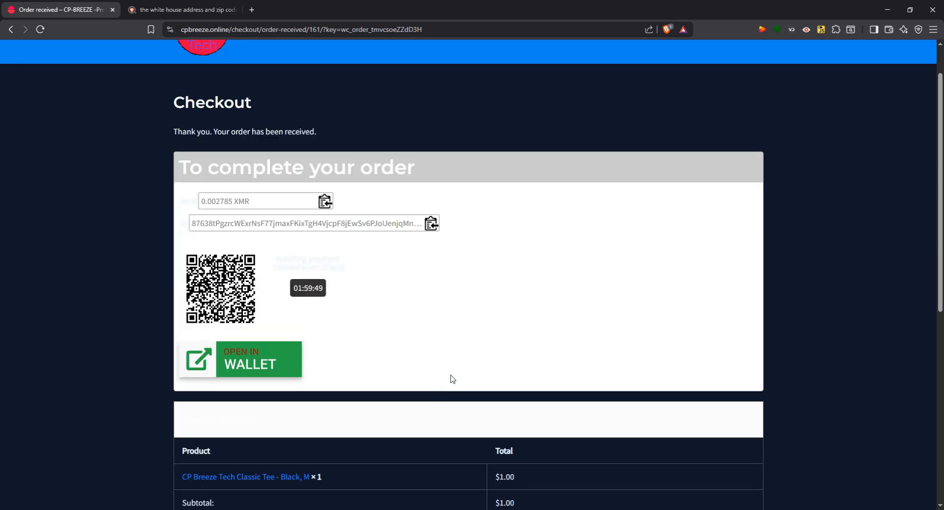
# - Select the Monero payment address in the payment instructions on the order-received page
pyautogui.scroll(4, 450, 373)
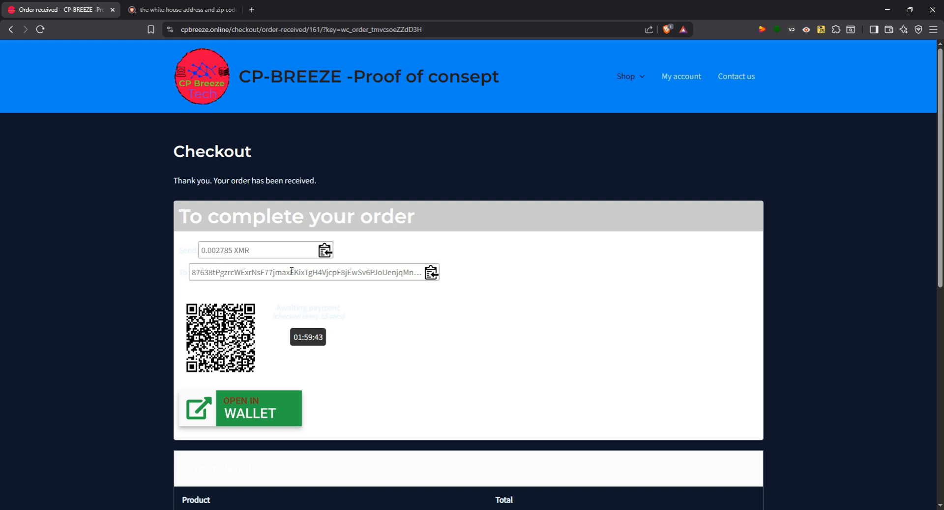
pyautogui.doubleClick(320, 270)
pyautogui.click(321, 269)
# - Switch to Cake Wallet, check the store's XMR balance and show its transactions list
pyautogui.hotkey('alt', 'Tab')
pyautogui.click(588, 65)
pyautogui.click(804, 64)
pyautogui.click(688, 173)
pyautogui.click(670, 171)
pyautogui.click(649, 229)
pyautogui.click(649, 229)
pyautogui.doubleClick(649, 229)
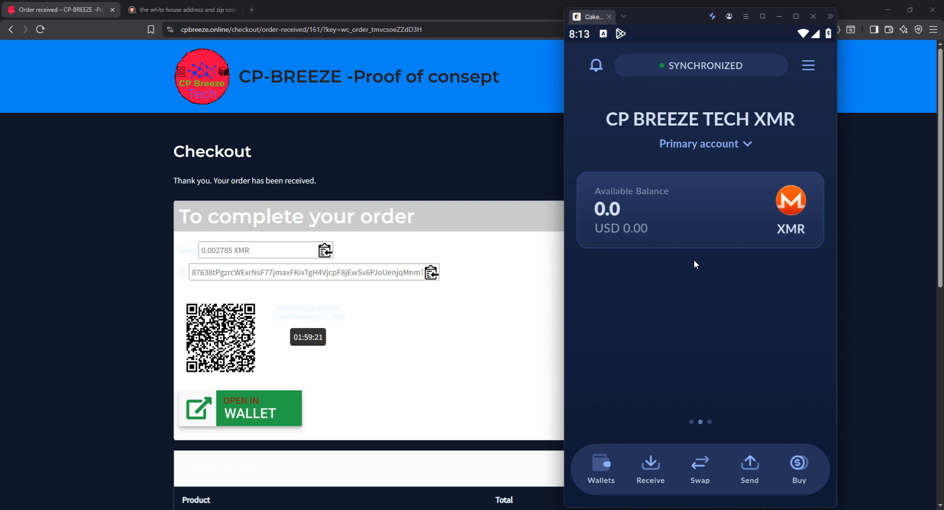
pyautogui.moveTo(694, 259); pyautogui.dragTo(651, 284)
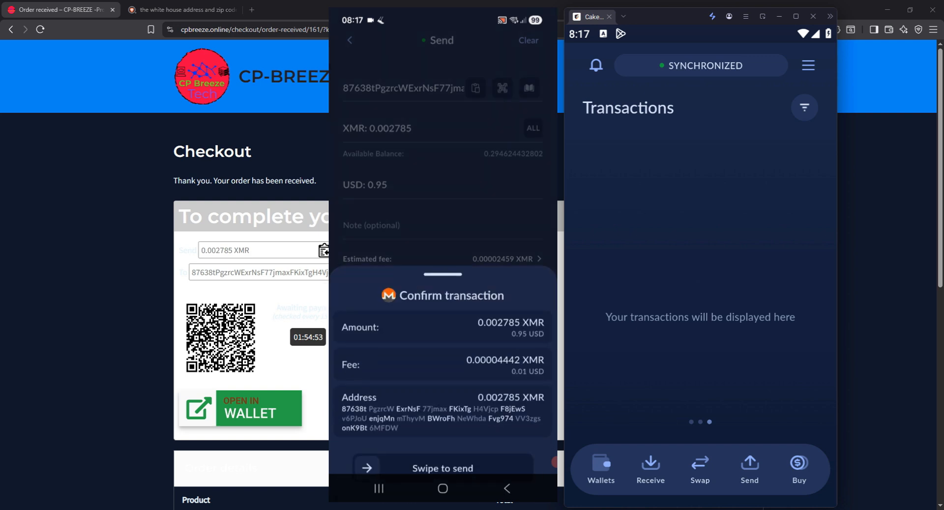
# - Confirm sending 0.002785 XMR to the store's address from the phone wallet and show that wallet's transactions
pyautogui.moveTo(367, 469); pyautogui.dragTo(519, 469)
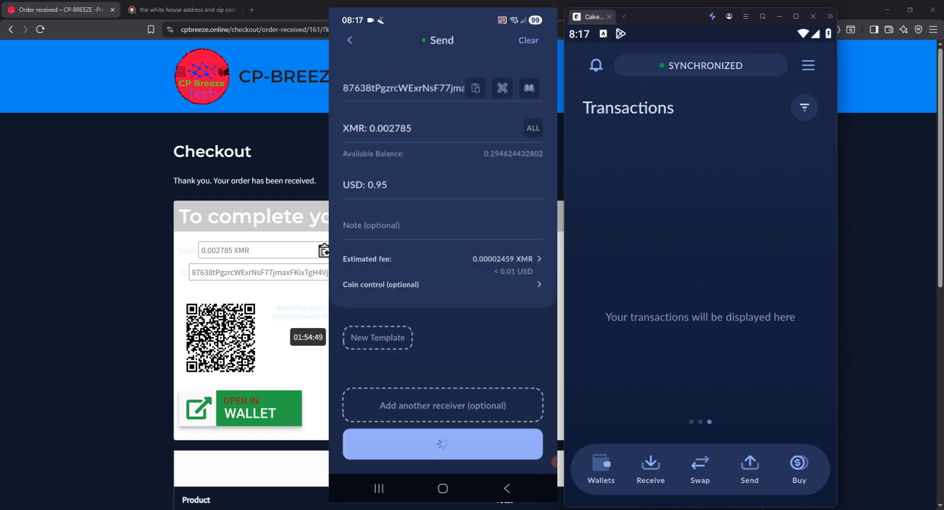
pyautogui.click(387, 466)
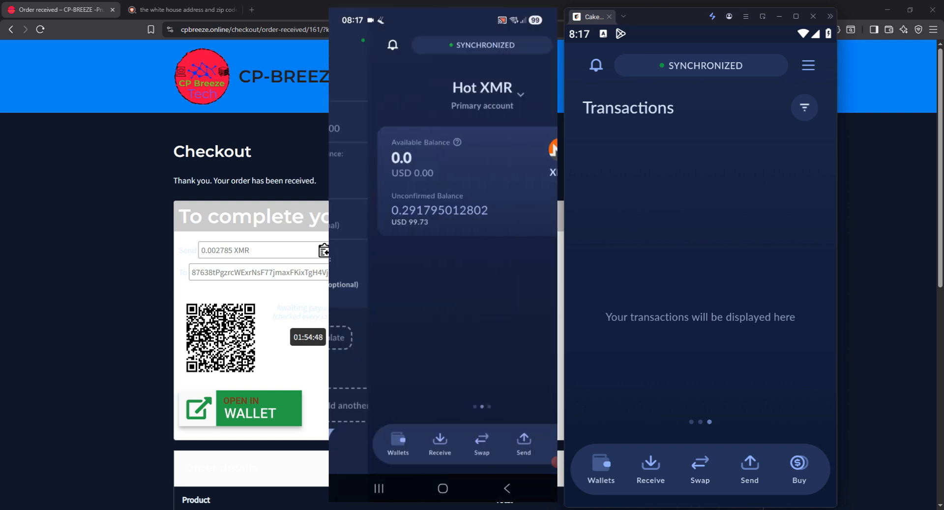
pyautogui.moveTo(506, 305); pyautogui.dragTo(379, 304)
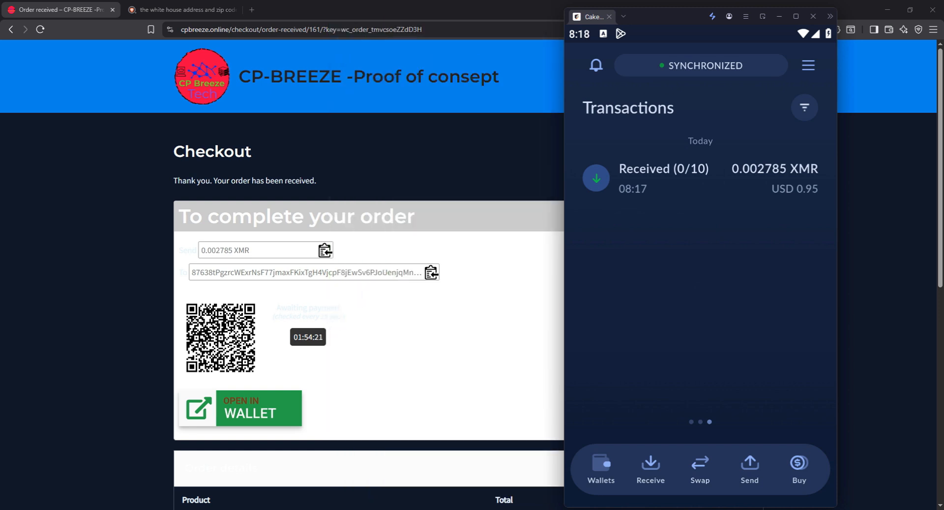
# - Compare the payment status on the order-received page with the incoming transaction in the store's Cake Wallet
pyautogui.click(471, 370)
pyautogui.scroll(-2, 470, 371)
pyautogui.scroll(-1, 424, 326)
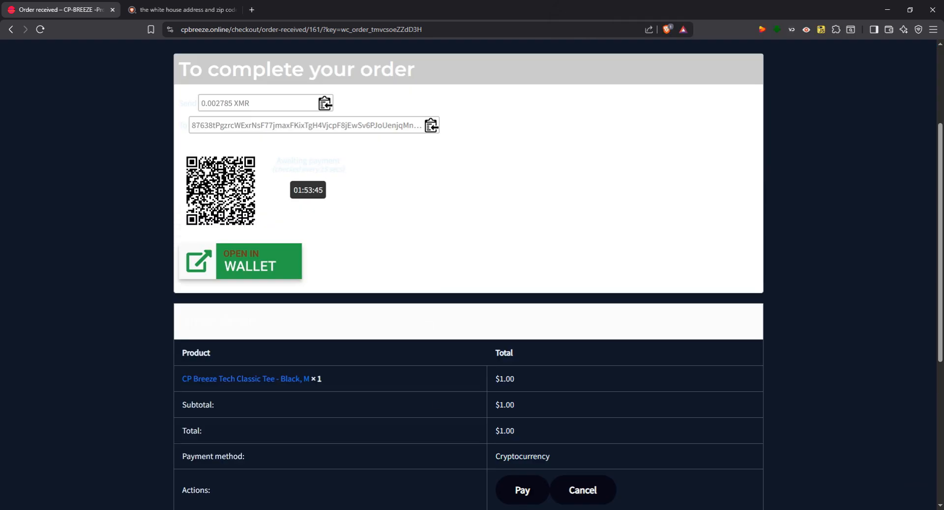
pyautogui.hotkey('alt', 'Tab')
pyautogui.scroll(2, 427, 268)
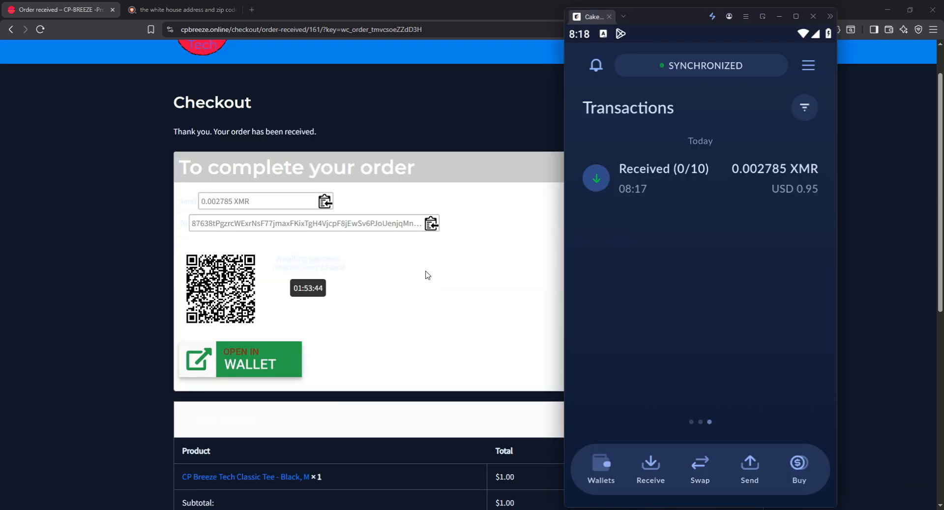
# - Review the order details and billing address on the order-received page and check the payment status
pyautogui.click(339, 260)
pyautogui.scroll(-2, 344, 263)
pyautogui.click(358, 267)
pyautogui.scroll(-4, 358, 267)
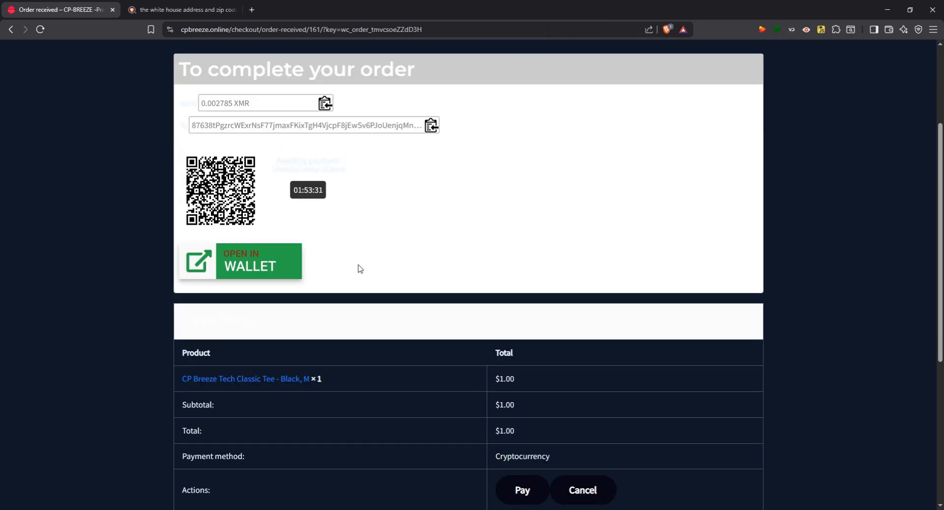
pyautogui.moveTo(270, 448); pyautogui.dragTo(167, 434)
pyautogui.click(98, 318)
pyautogui.scroll(-4, 373, 382)
pyautogui.scroll(3, 373, 382)
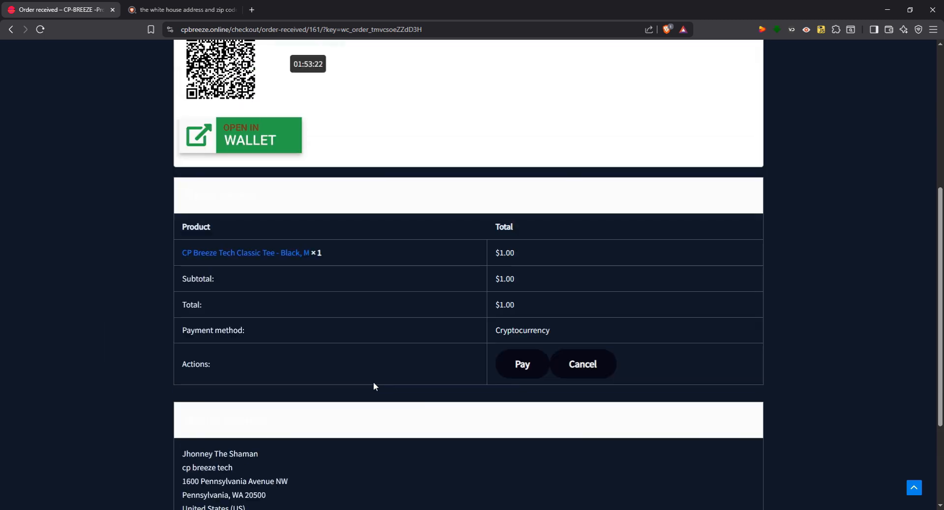
pyautogui.scroll(1, 373, 382)
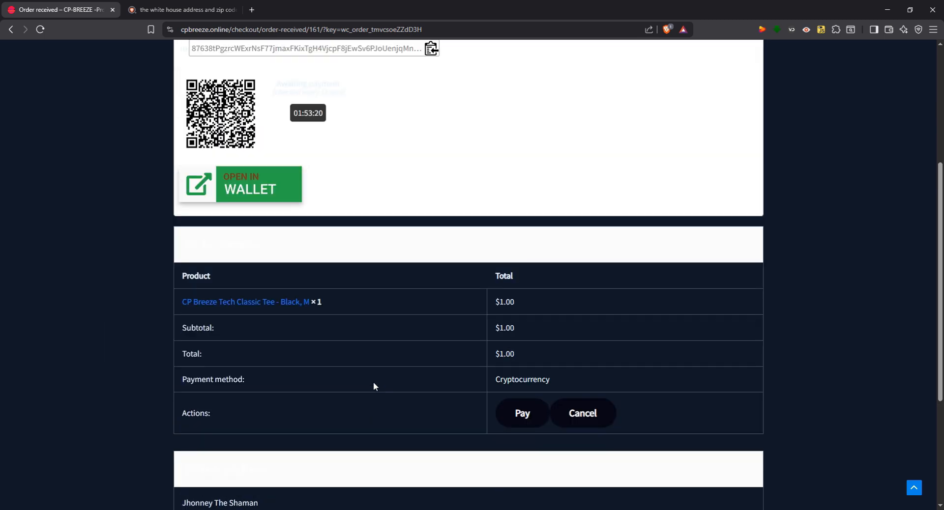
pyautogui.scroll(4, 373, 382)
pyautogui.scroll(-3, 320, 305)
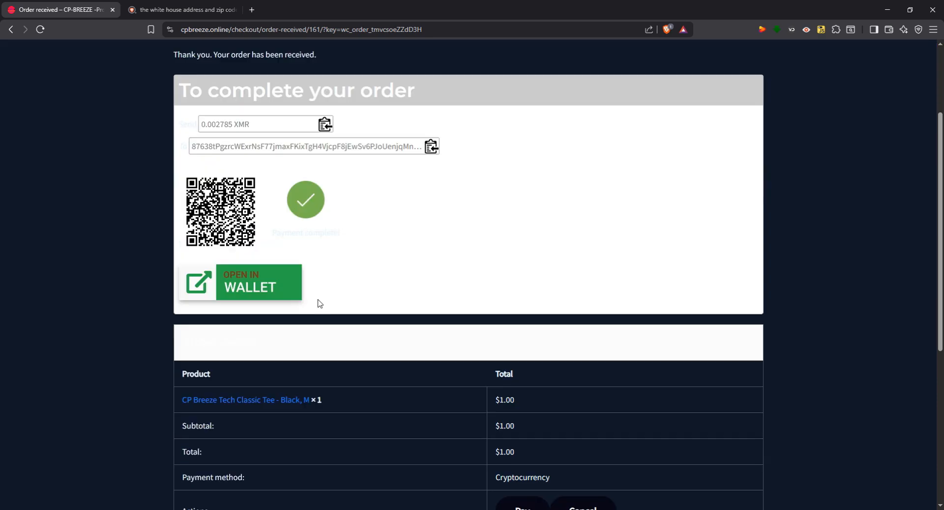
pyautogui.scroll(1, 318, 306)
pyautogui.scroll(-5, 317, 302)
pyautogui.scroll(5, 323, 308)
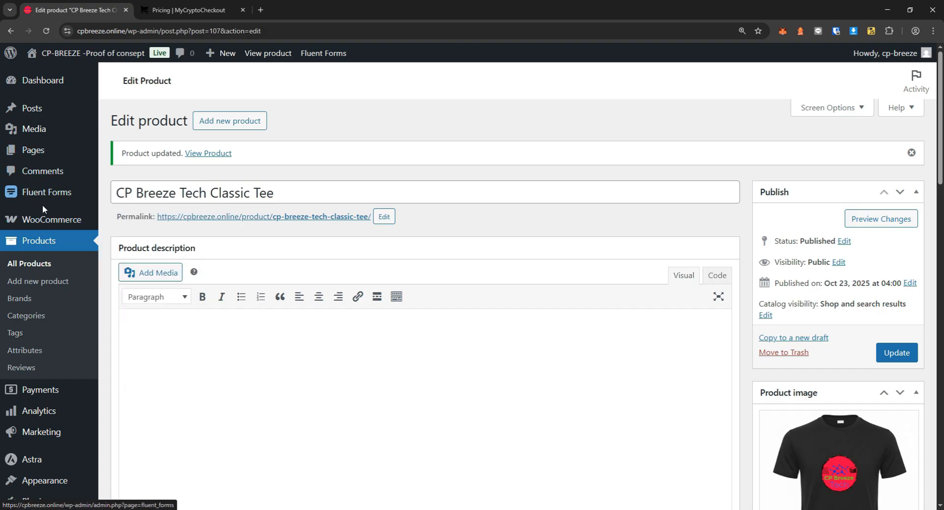
# - Open the tee order from the WooCommerce orders in the store admin, set its status to Completed and save the order
pyautogui.click(50, 221)
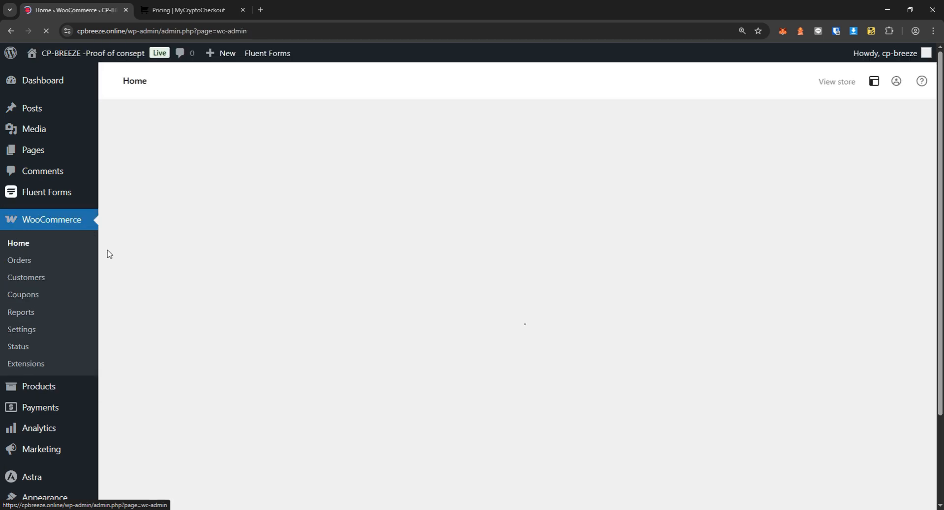
pyautogui.click(32, 260)
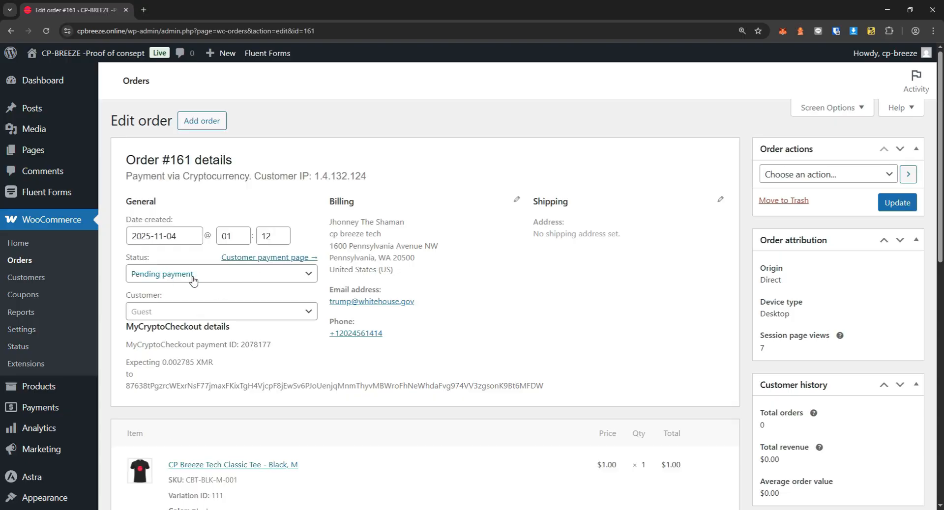
pyautogui.click(194, 278)
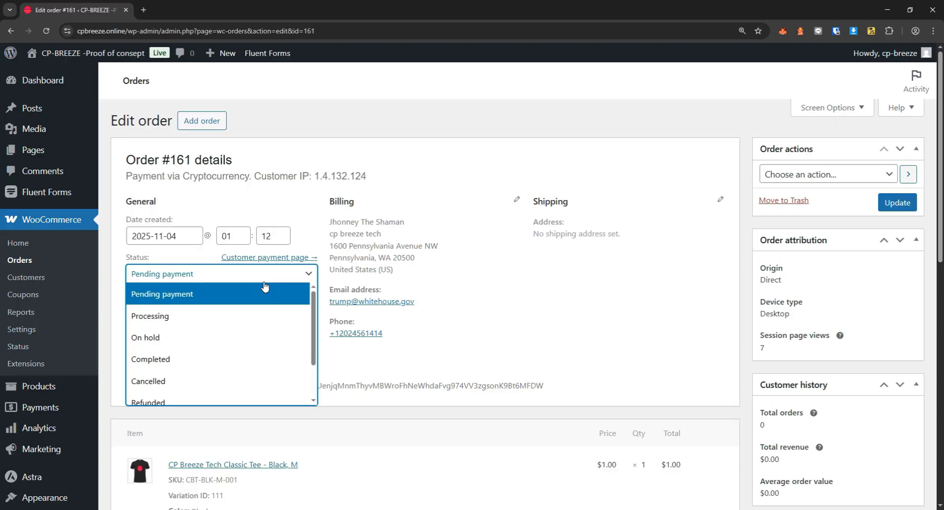
pyautogui.click(248, 310)
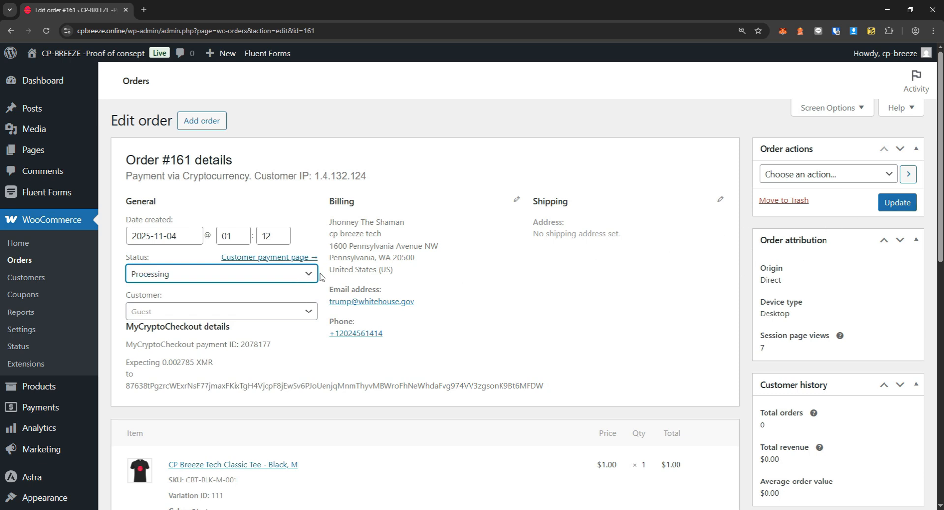
pyautogui.click(265, 278)
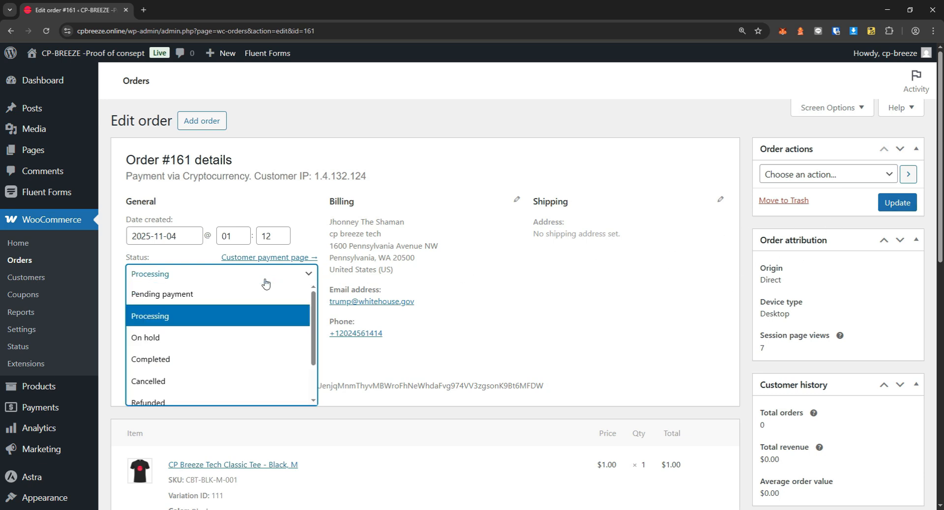
pyautogui.click(232, 363)
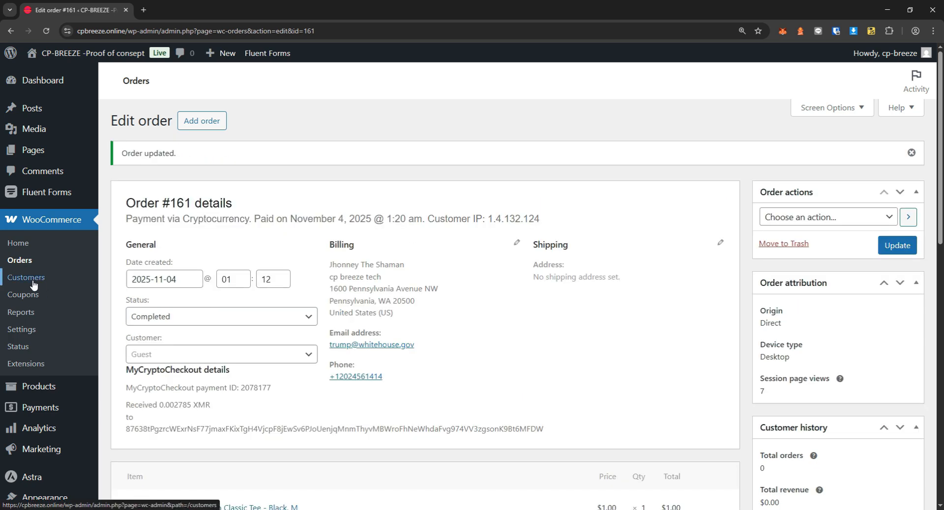
# - View the WooCommerce customers list and open the store's products
pyautogui.click(33, 282)
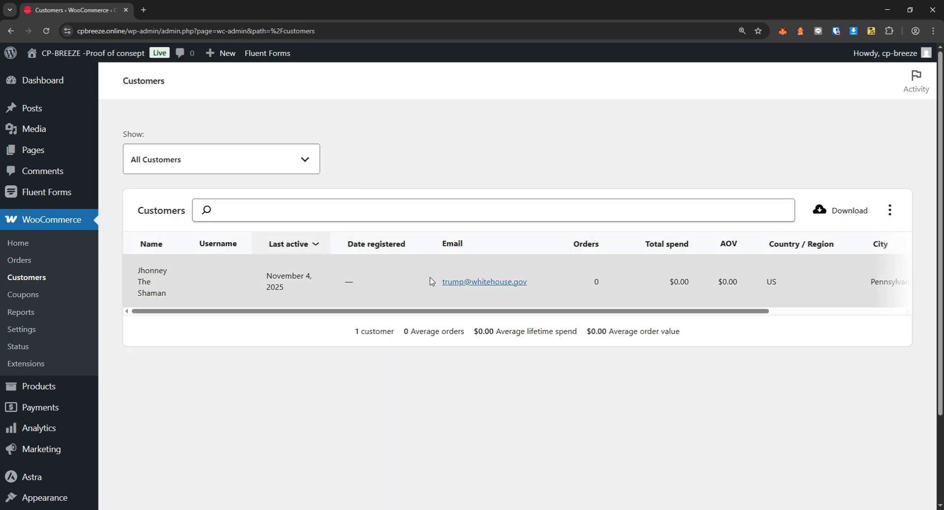
pyautogui.click(34, 390)
pyautogui.moveTo(181, 509)
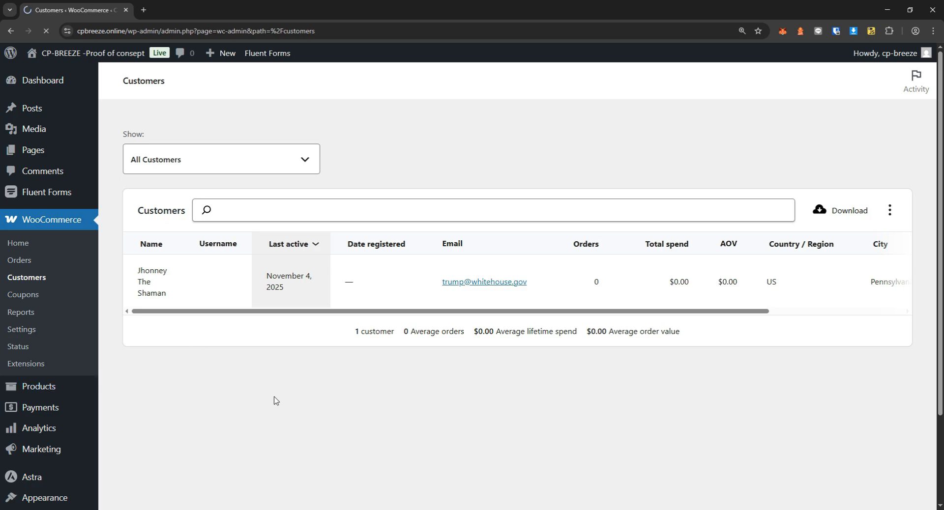